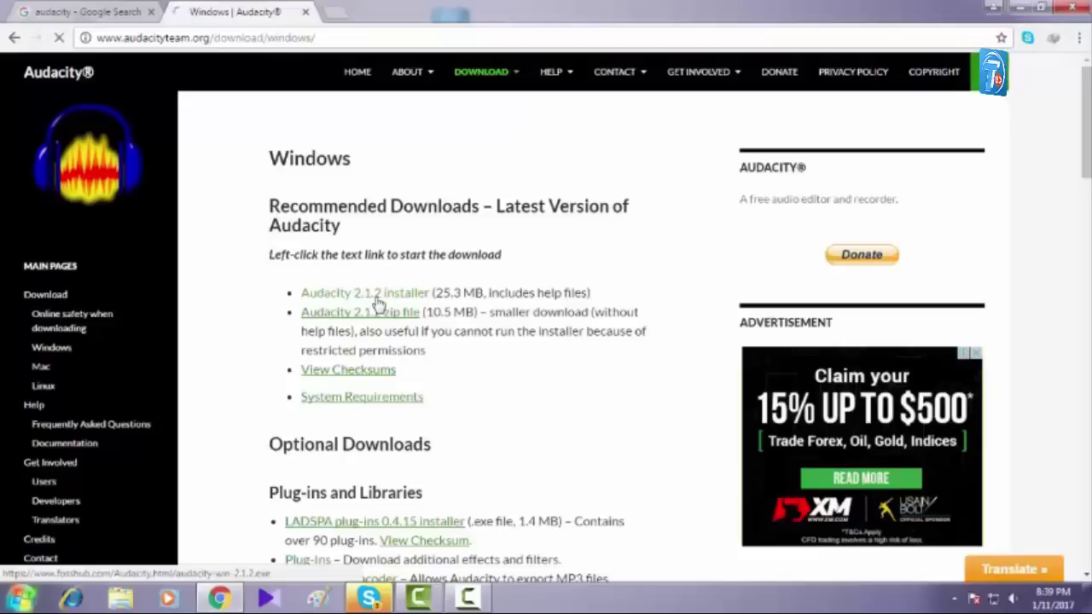
Download the Audacity 2.1.2 installer for Windows to the Programs download folder as audacity-win-2.1.2.exe.
click(378, 303)
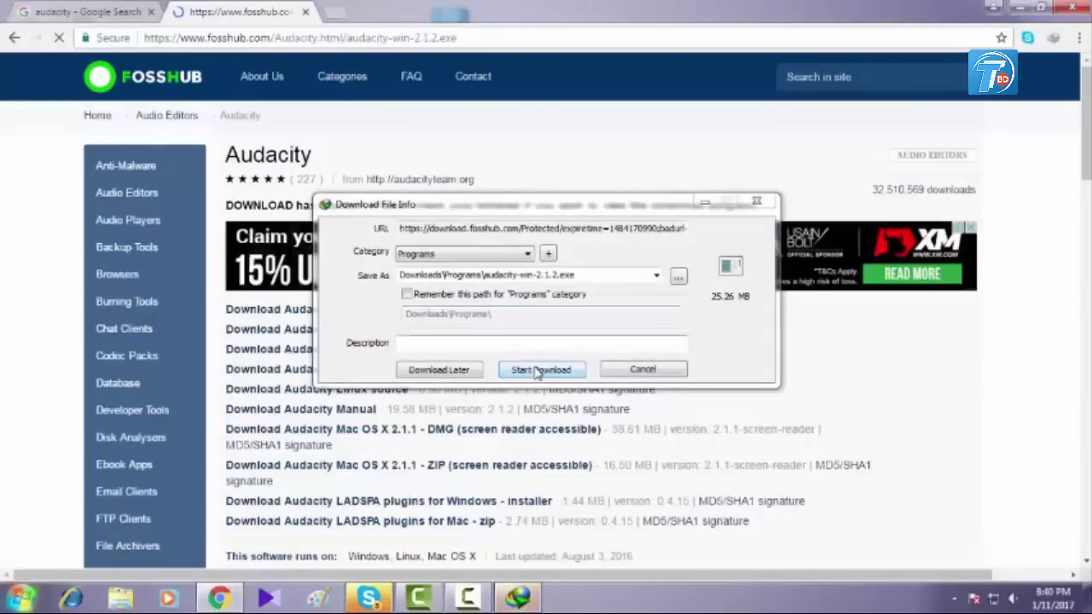
click(536, 369)
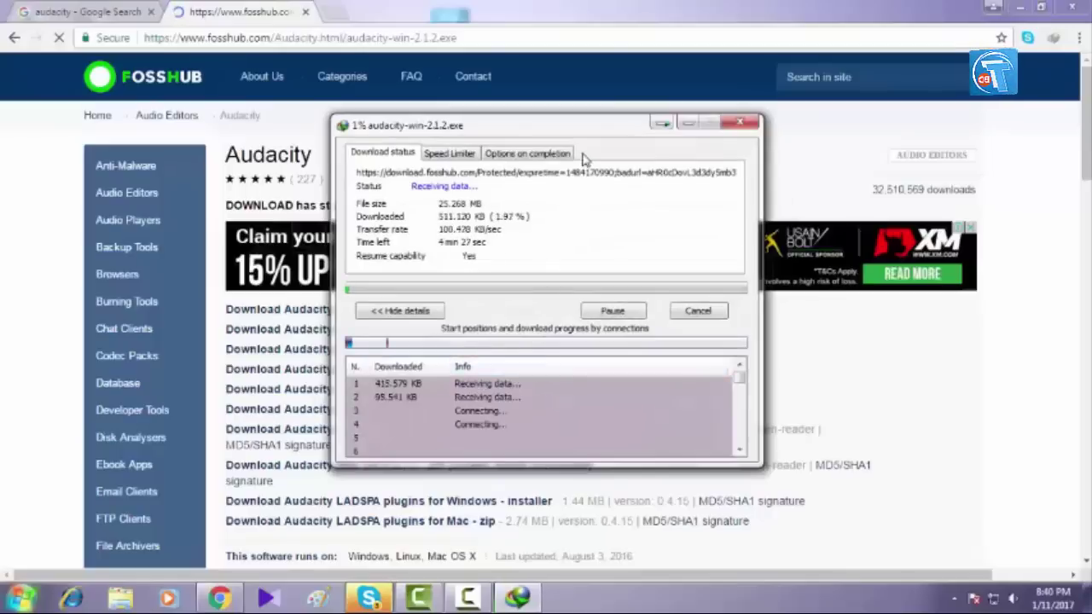
drag(587, 130, 533, 130)
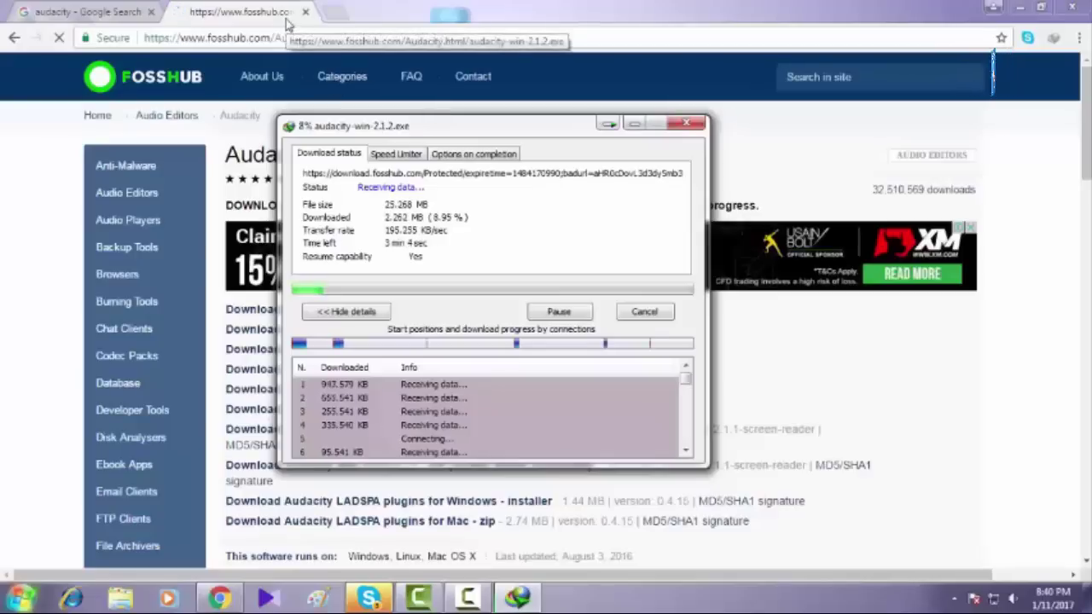
drag(337, 133, 320, 128)
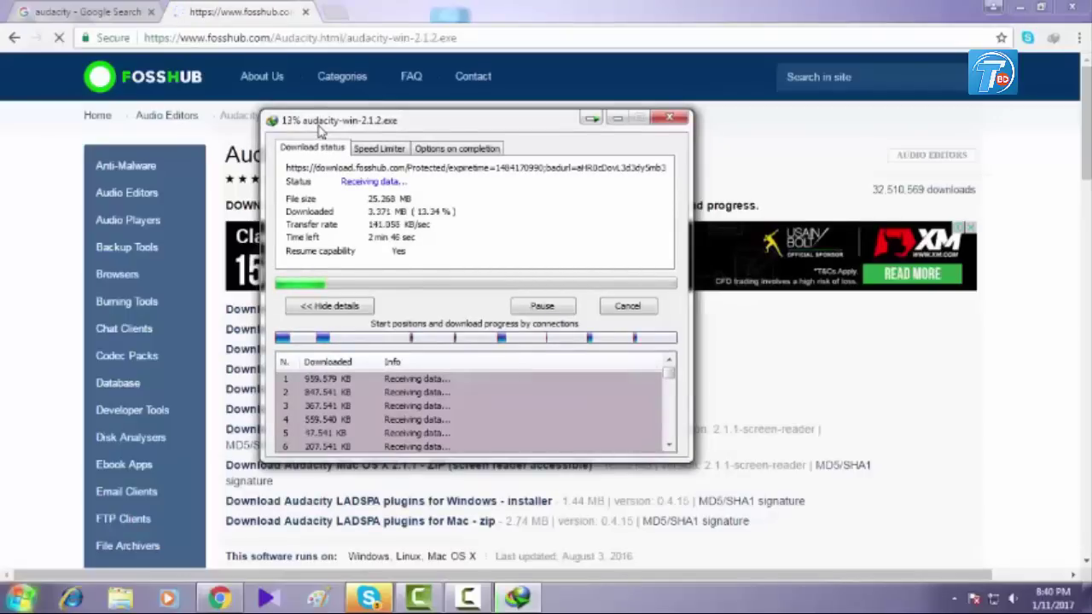
Examine the installer download's status, speed limiter and completion options.
click(377, 149)
click(444, 148)
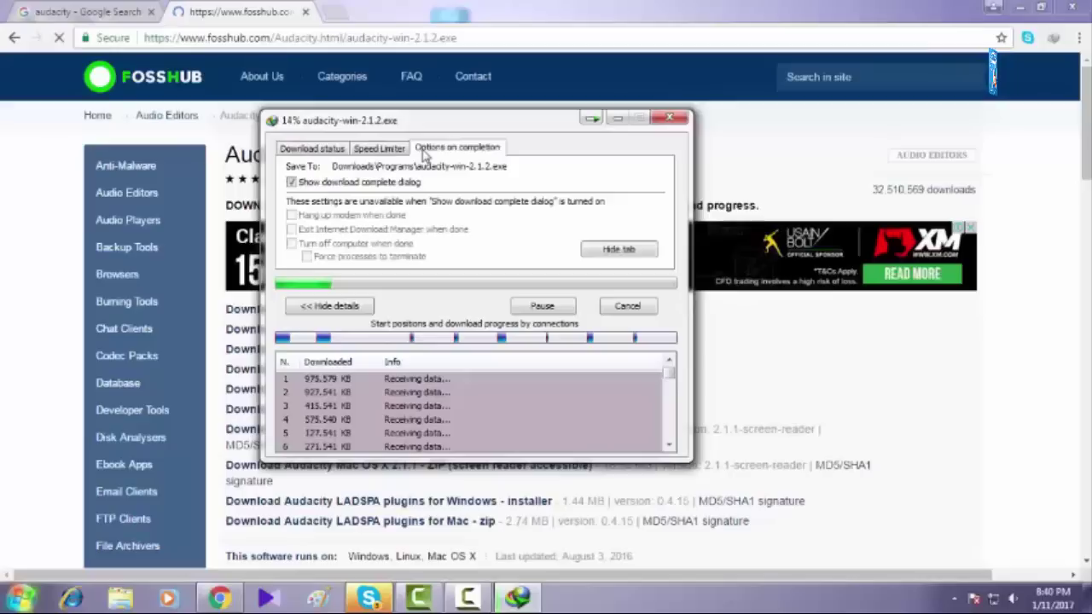
click(379, 149)
click(314, 149)
click(379, 149)
click(426, 150)
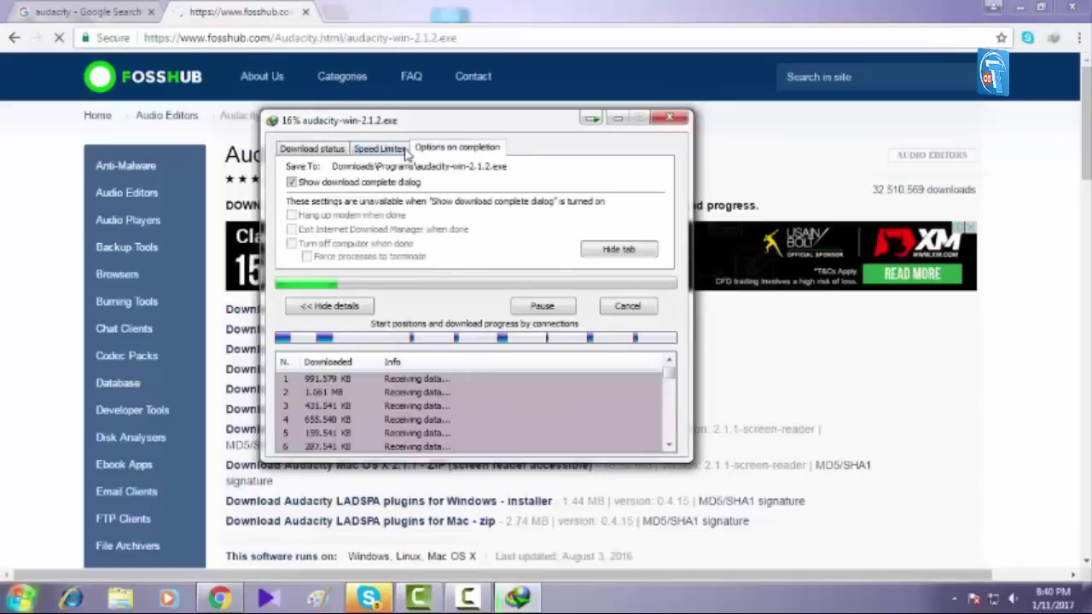
click(379, 149)
click(337, 151)
drag(361, 129, 315, 151)
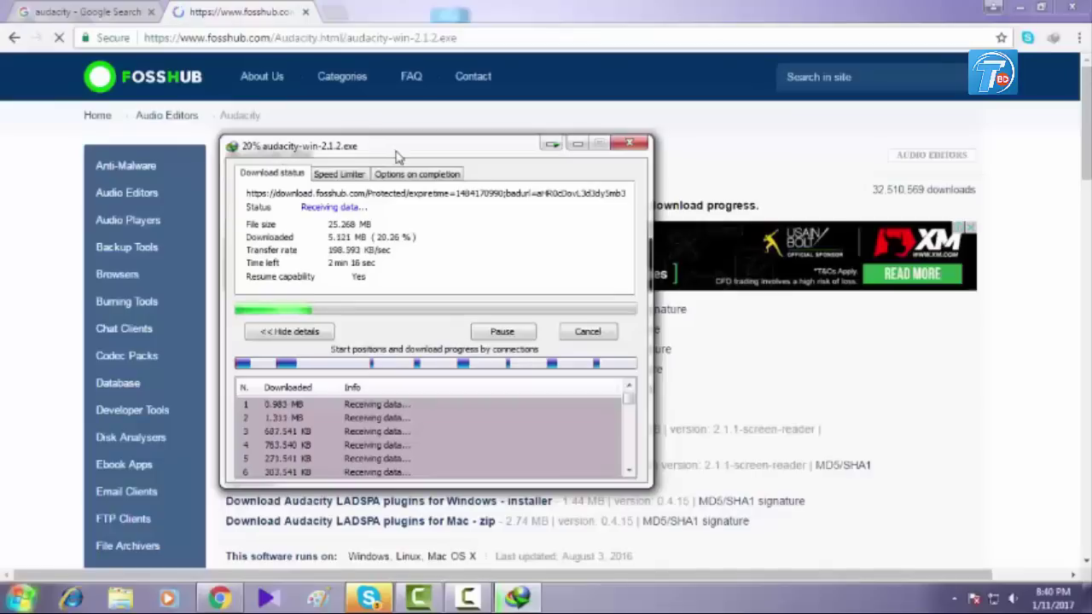
Run the downloaded audacity-win-2.1.2.exe installer with English as the setup language.
click(305, 12)
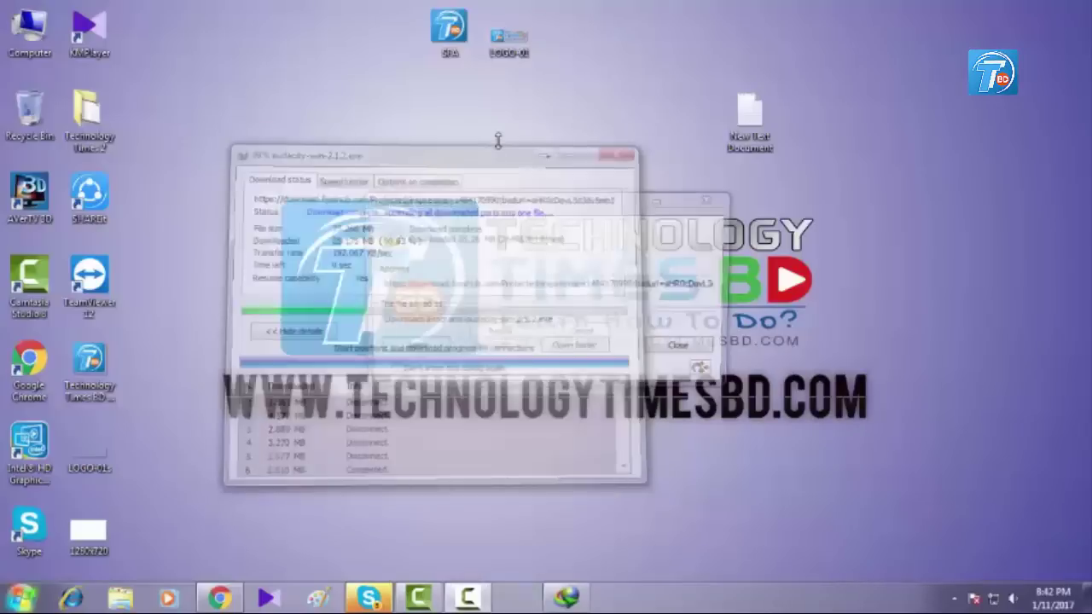
click(435, 349)
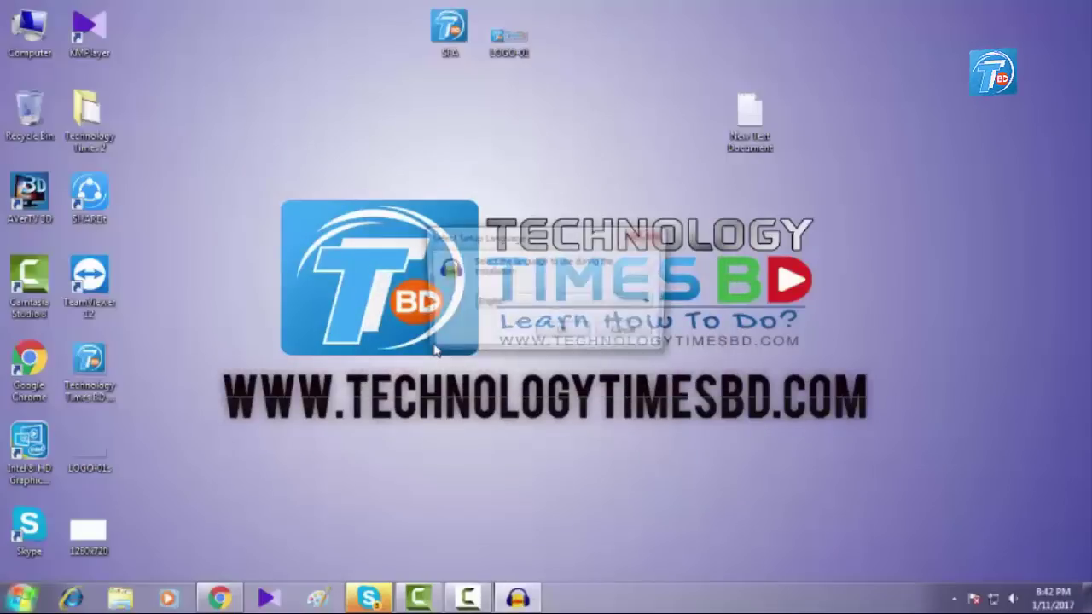
click(575, 335)
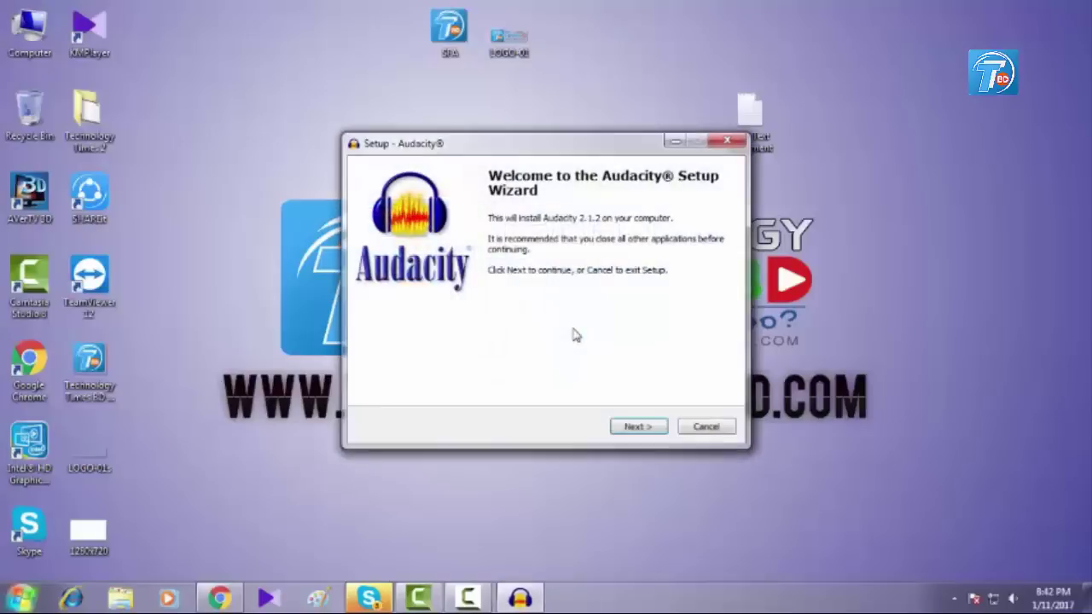
Install Audacity to C:\Program Files (x86)\Audacity with a desktop icon and without resetting preferences.
click(643, 426)
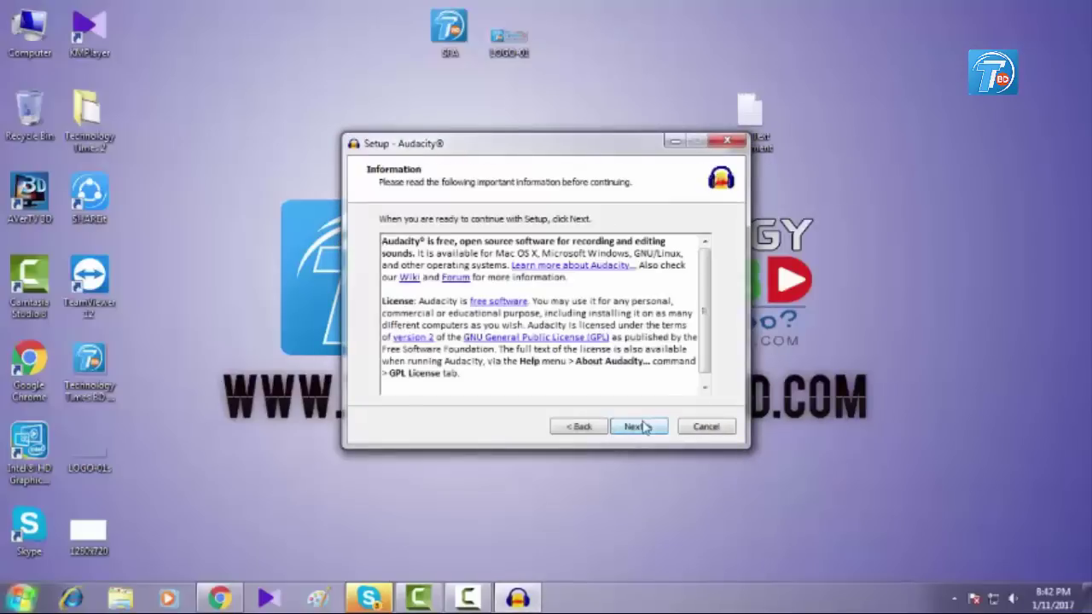
click(644, 427)
click(640, 429)
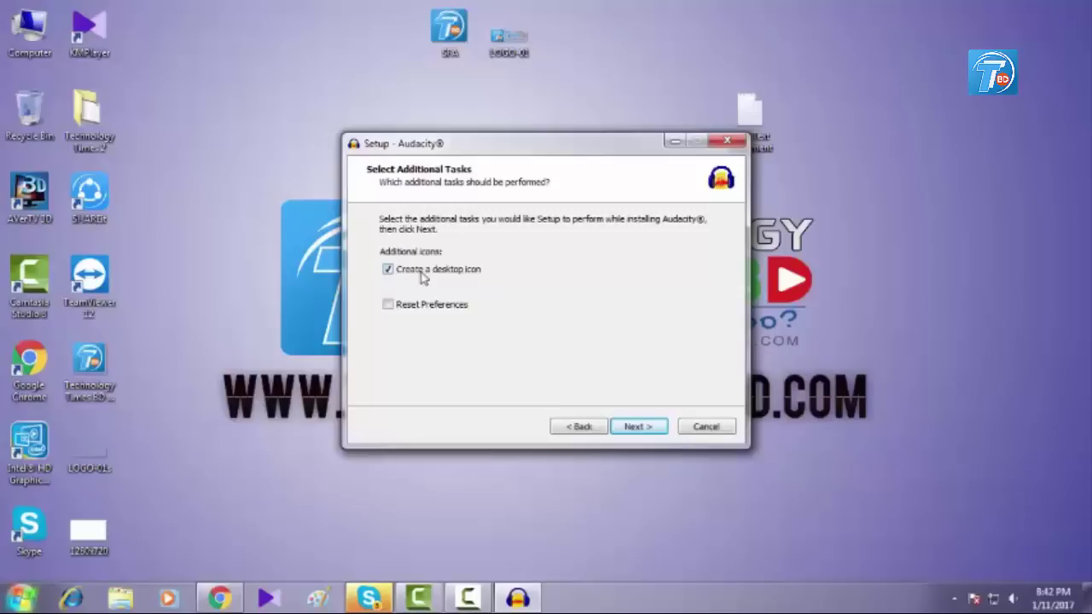
click(634, 426)
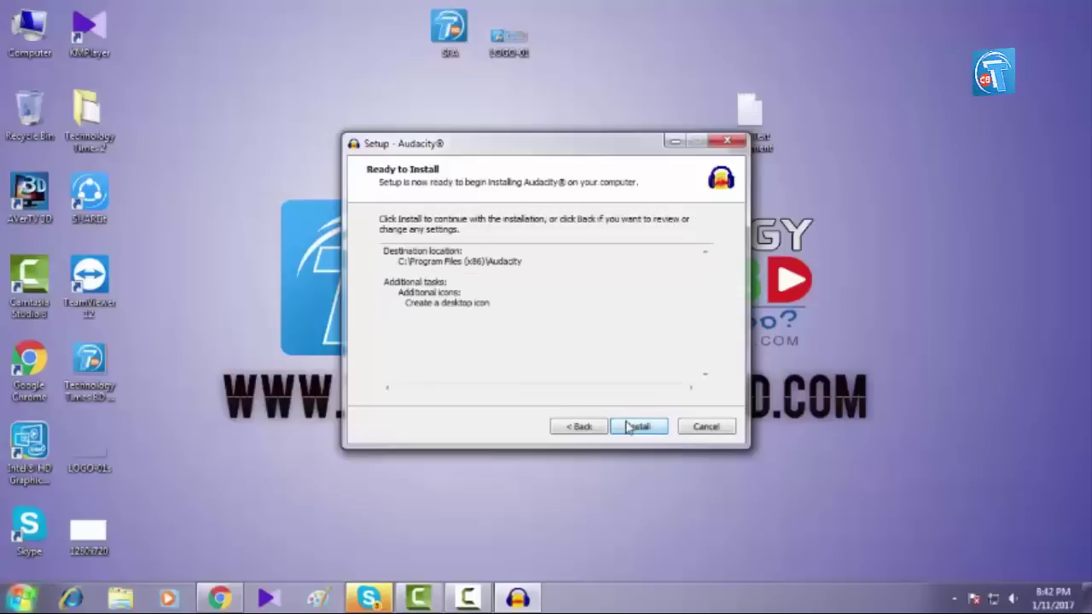
click(628, 427)
right_click(605, 58)
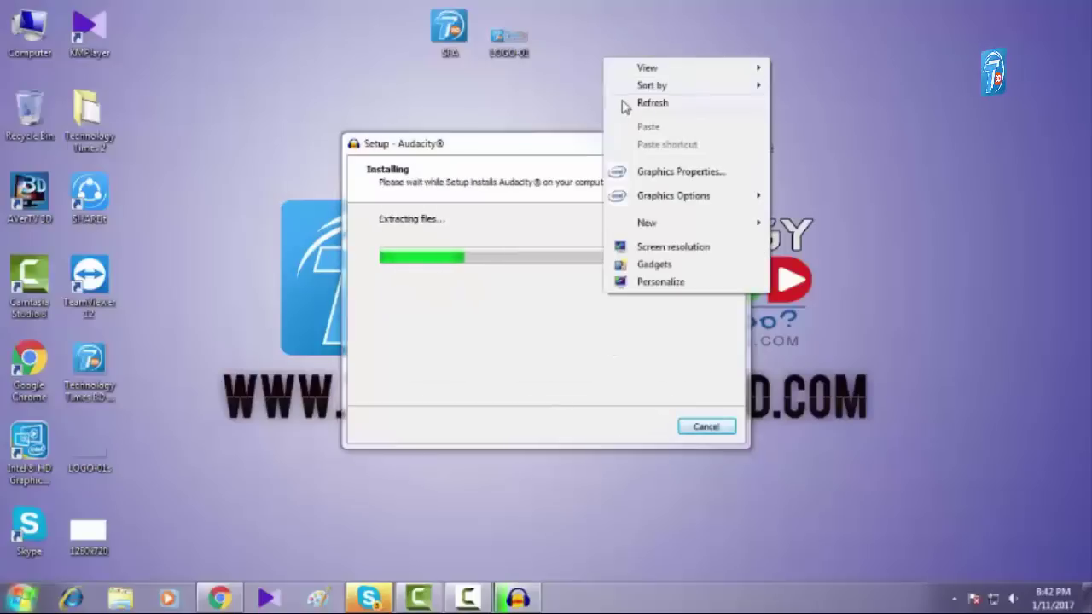
click(625, 103)
right_click(607, 41)
click(626, 83)
right_click(600, 24)
click(629, 69)
right_click(607, 21)
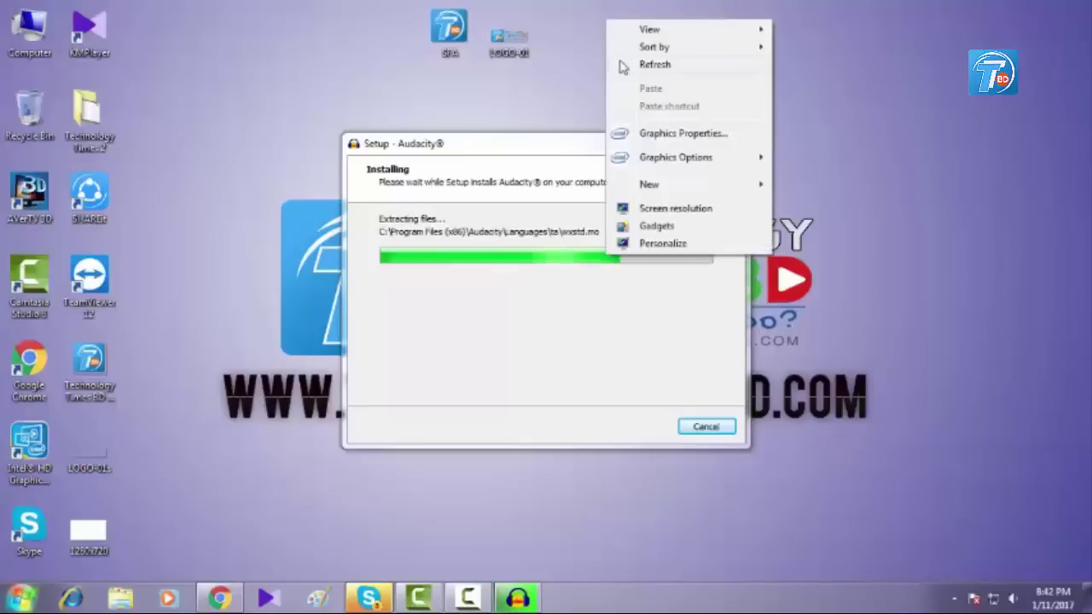
click(622, 67)
right_click(607, 9)
click(621, 51)
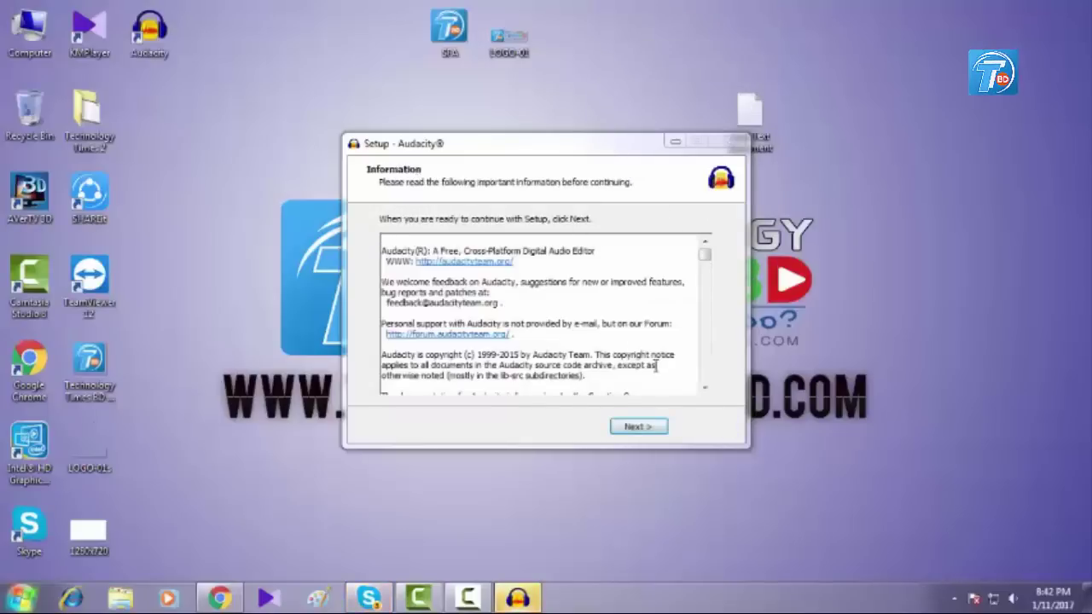
Finish the setup wizard with Launch Audacity enabled and dismiss the welcome message.
click(638, 426)
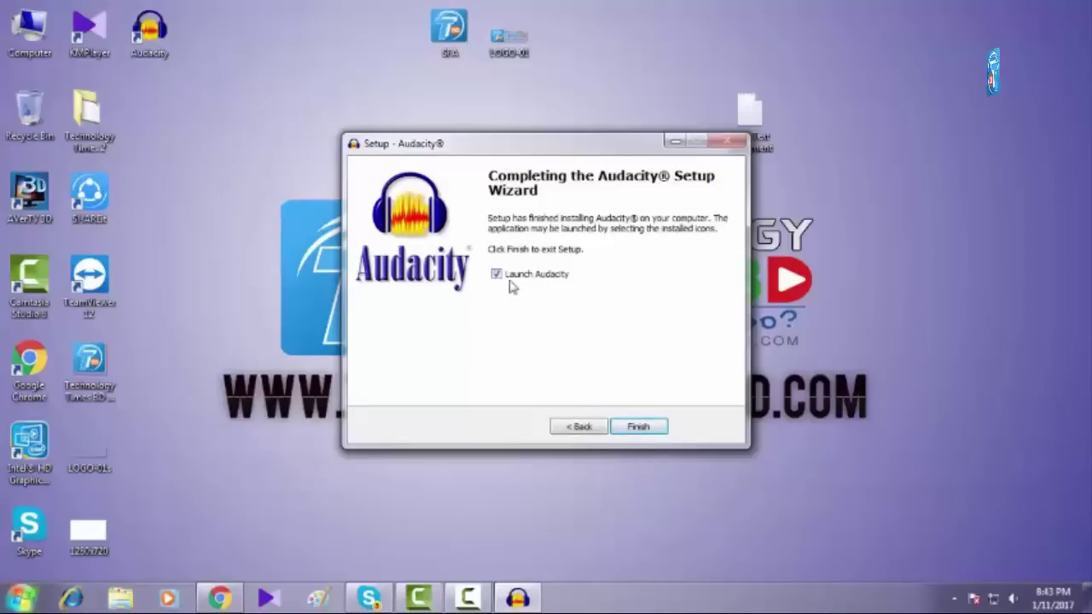
click(645, 428)
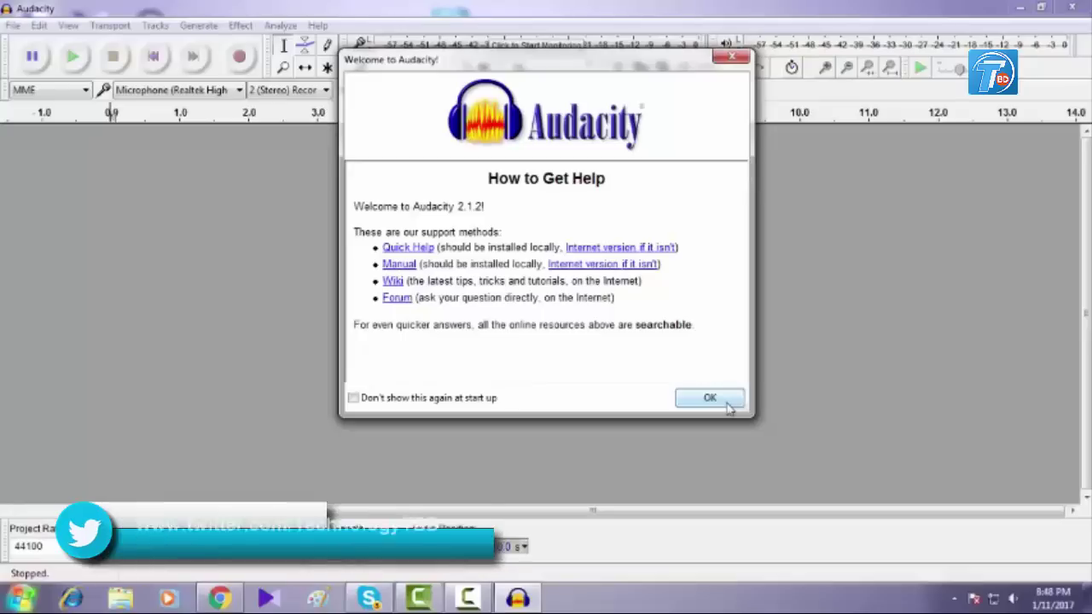
click(729, 408)
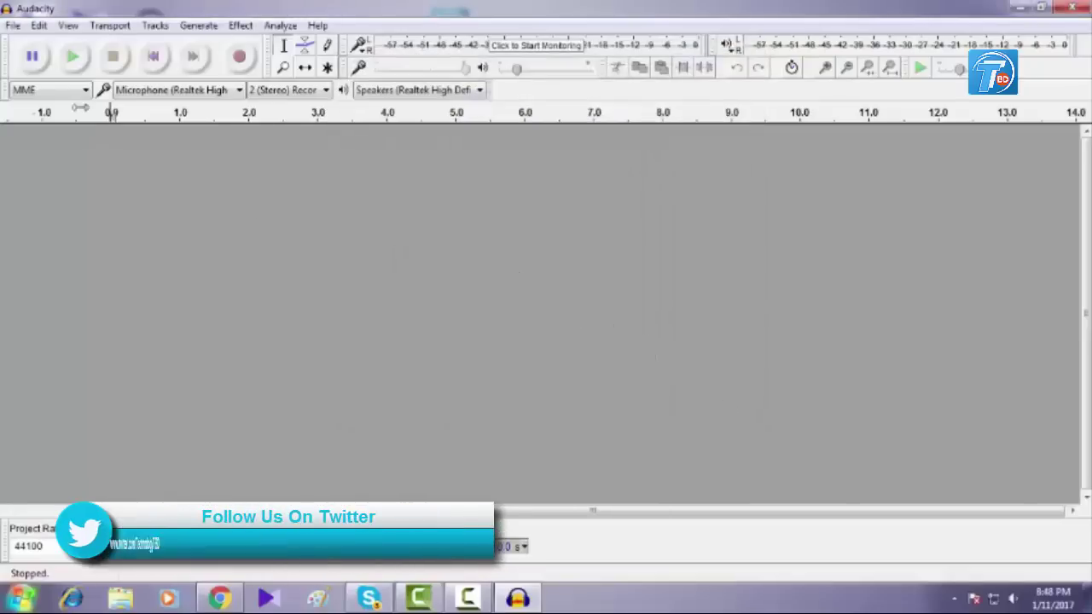
Record a stereo microphone track about 13.8 seconds long and play it back.
click(239, 57)
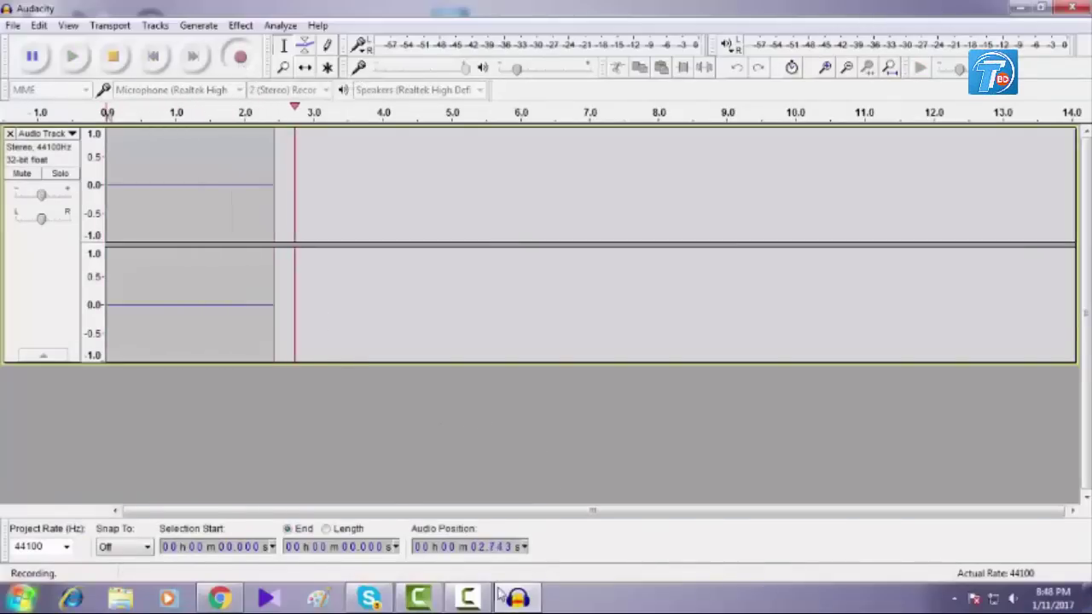
mouse_move(733, 550)
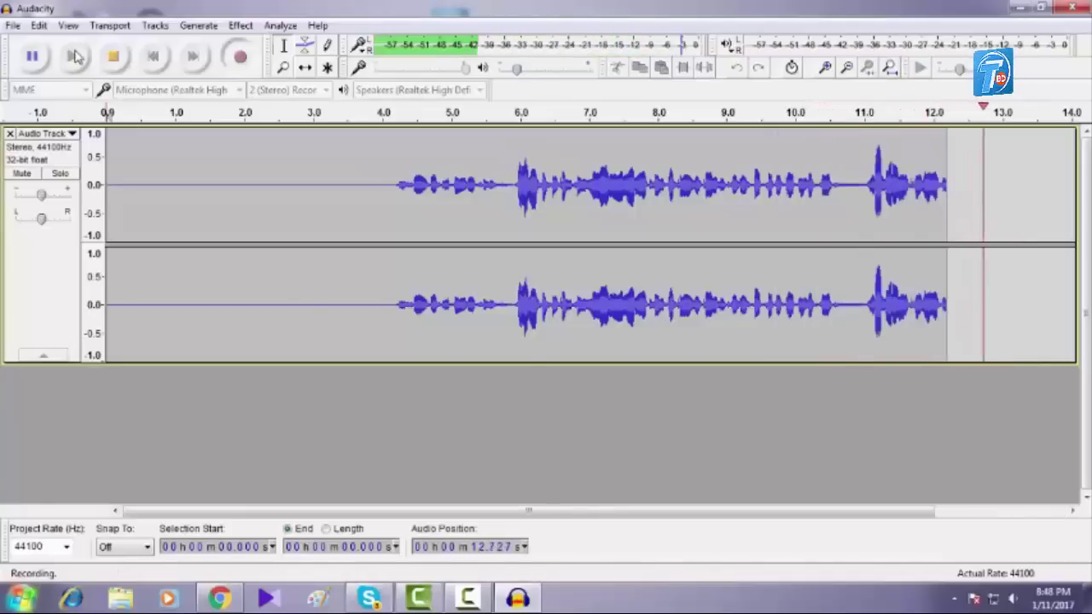
click(113, 56)
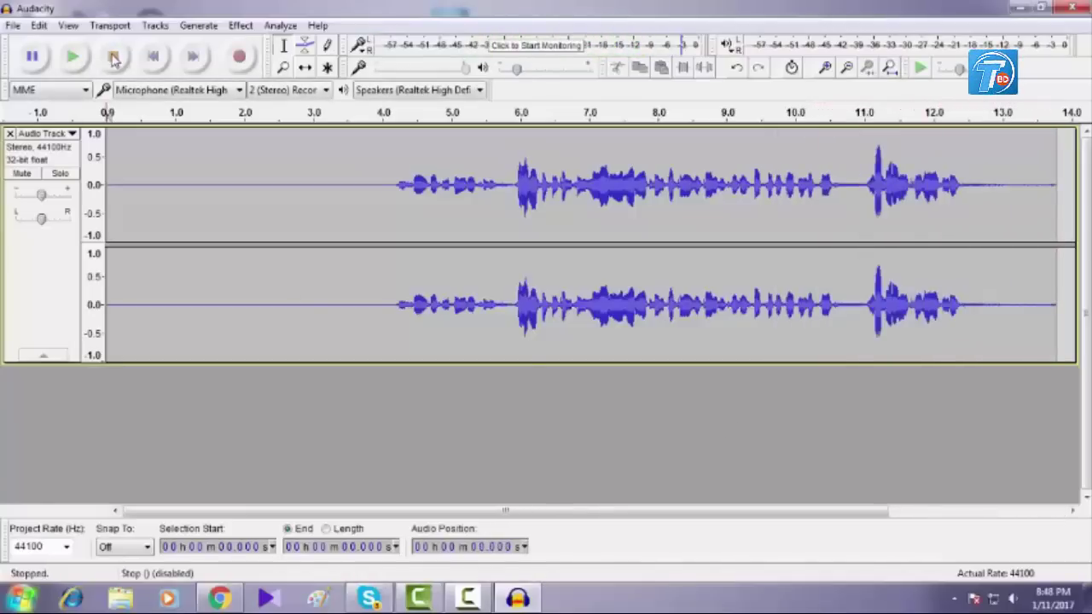
click(73, 57)
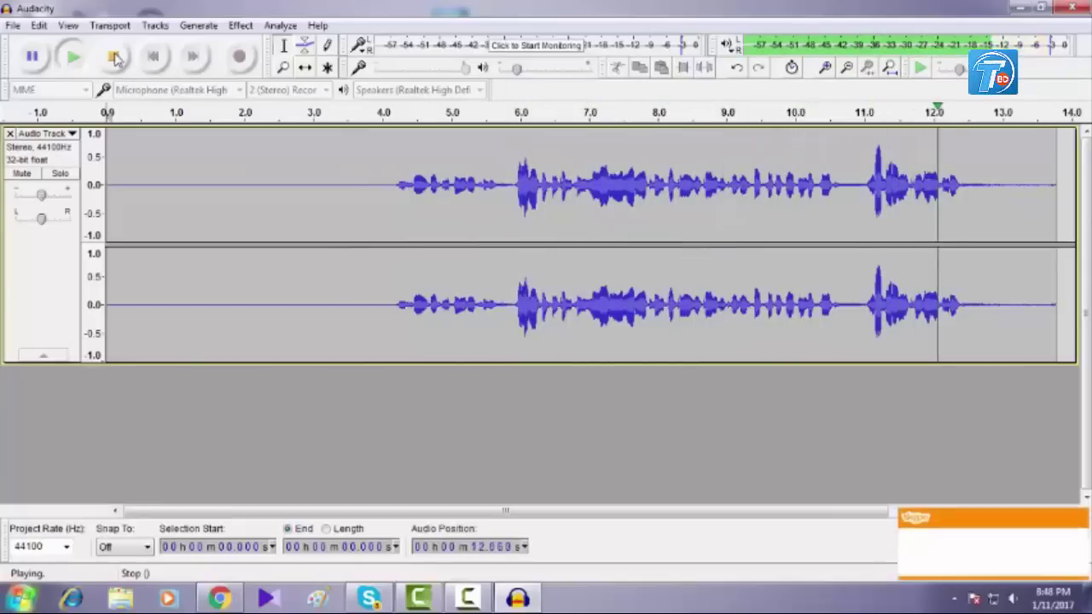
click(113, 56)
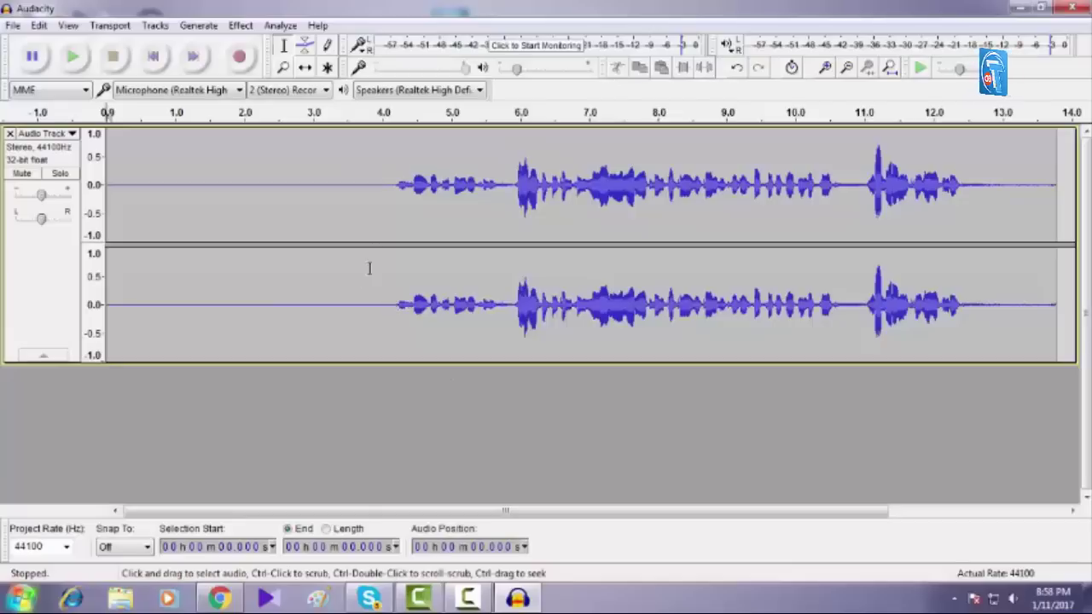
Select the silent opening of the recording from about 0.2 to 4.2 seconds, then clear the selection.
drag(390, 187, 359, 195)
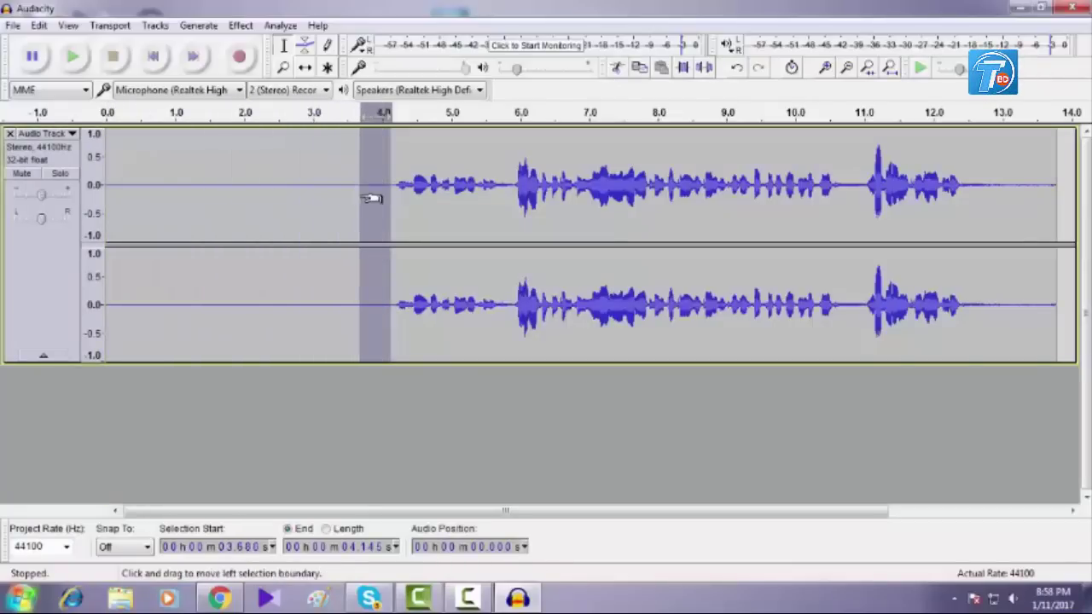
click(367, 198)
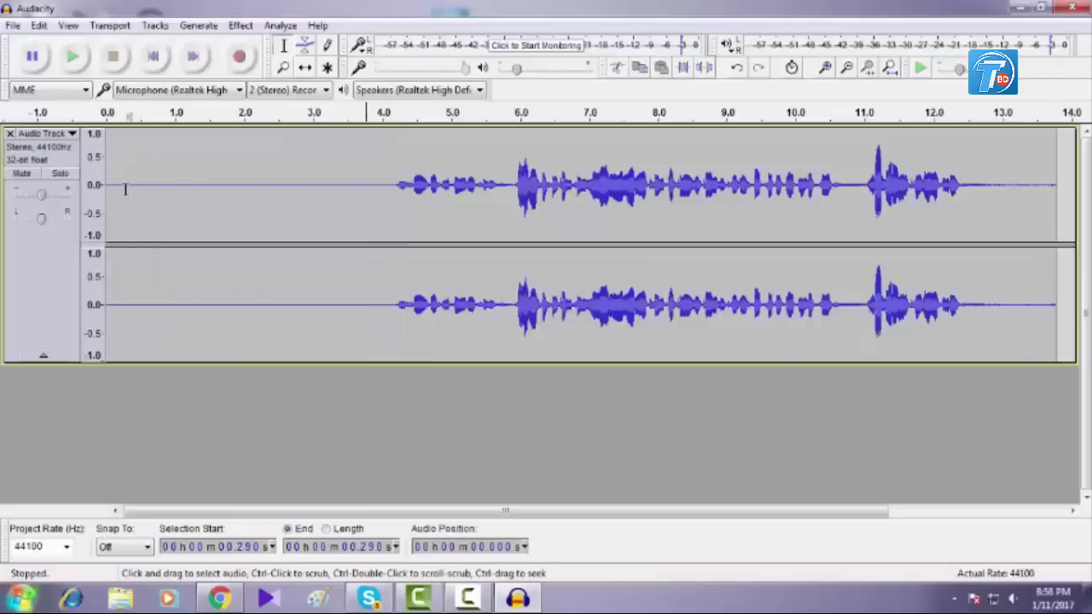
drag(124, 189, 392, 193)
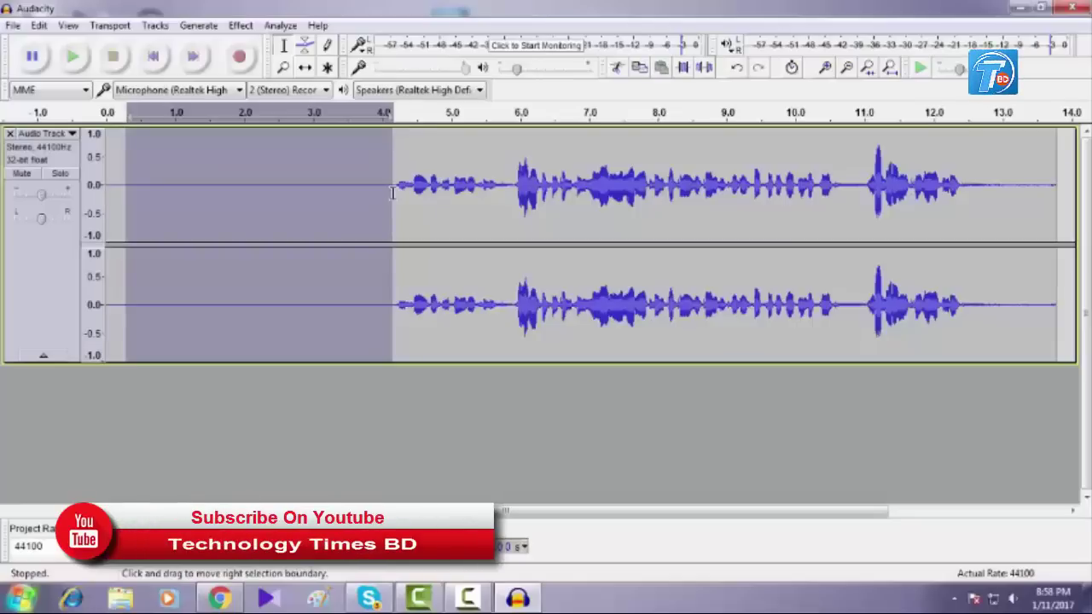
click(381, 203)
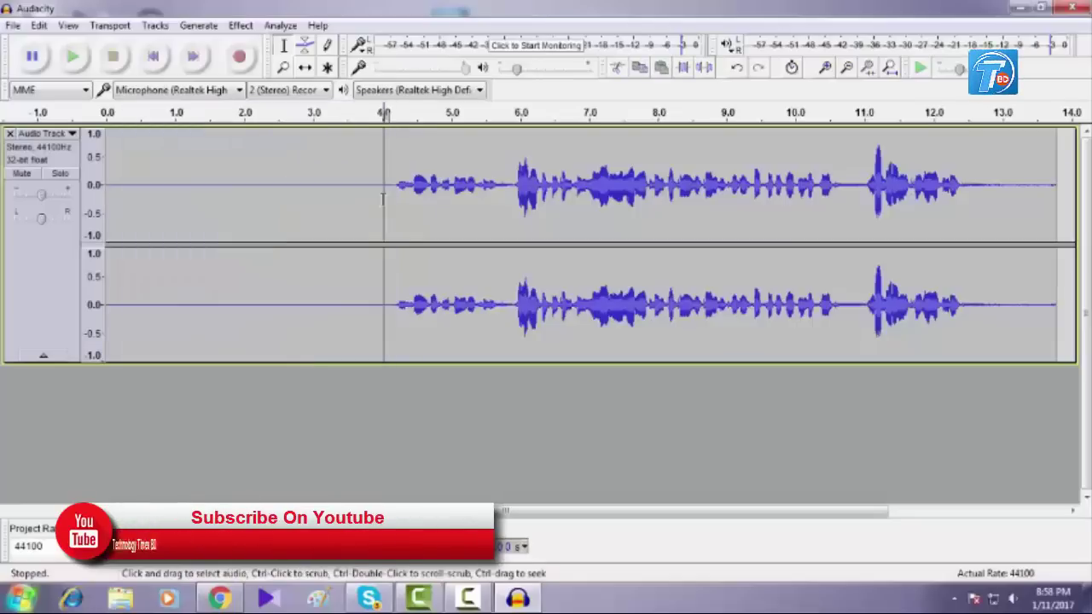
drag(121, 185, 394, 187)
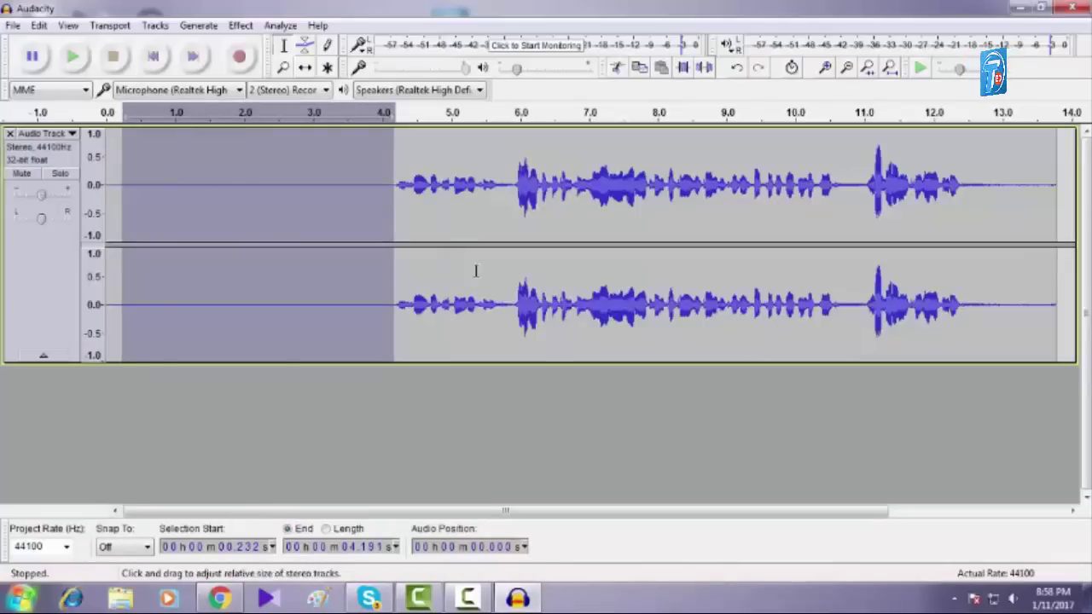
click(580, 422)
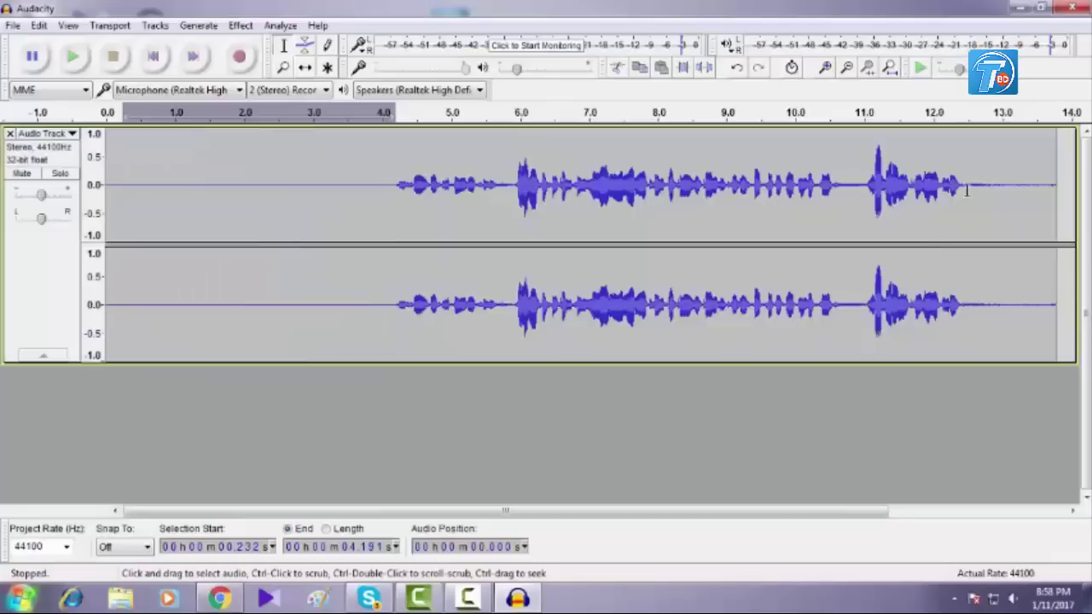
Select the quiet ending from about 12.5 to 13.8 seconds, clear the selection, and play the track from about 12.2 seconds.
drag(967, 190, 1056, 192)
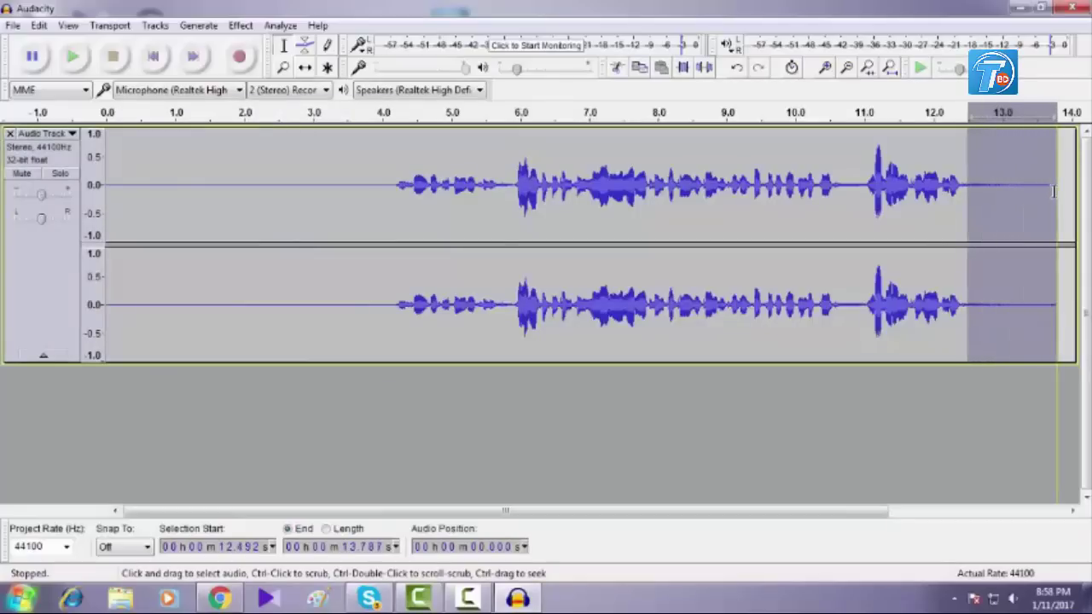
click(999, 190)
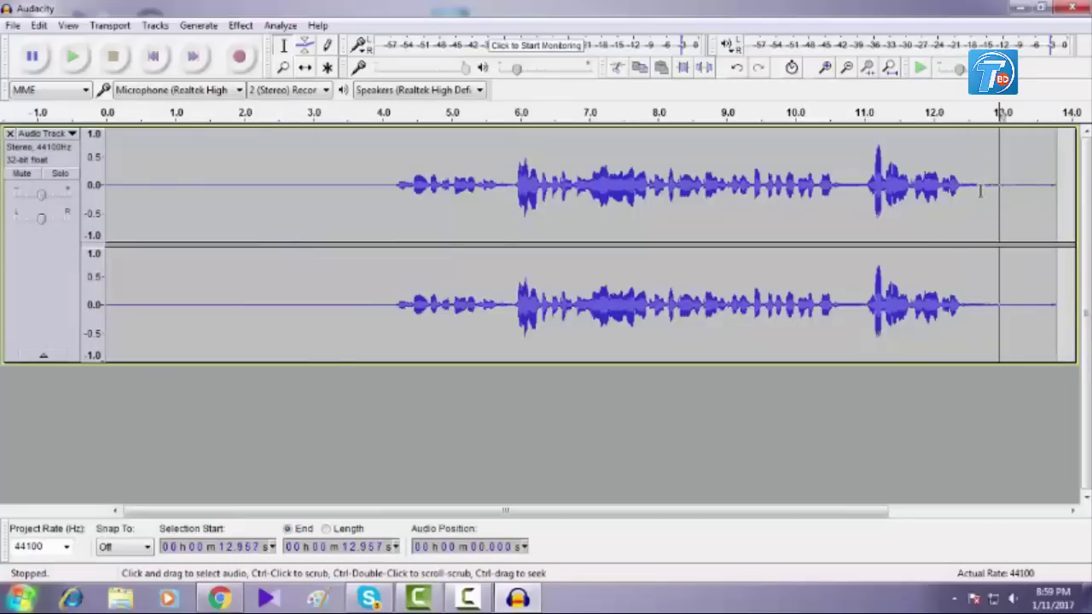
click(947, 186)
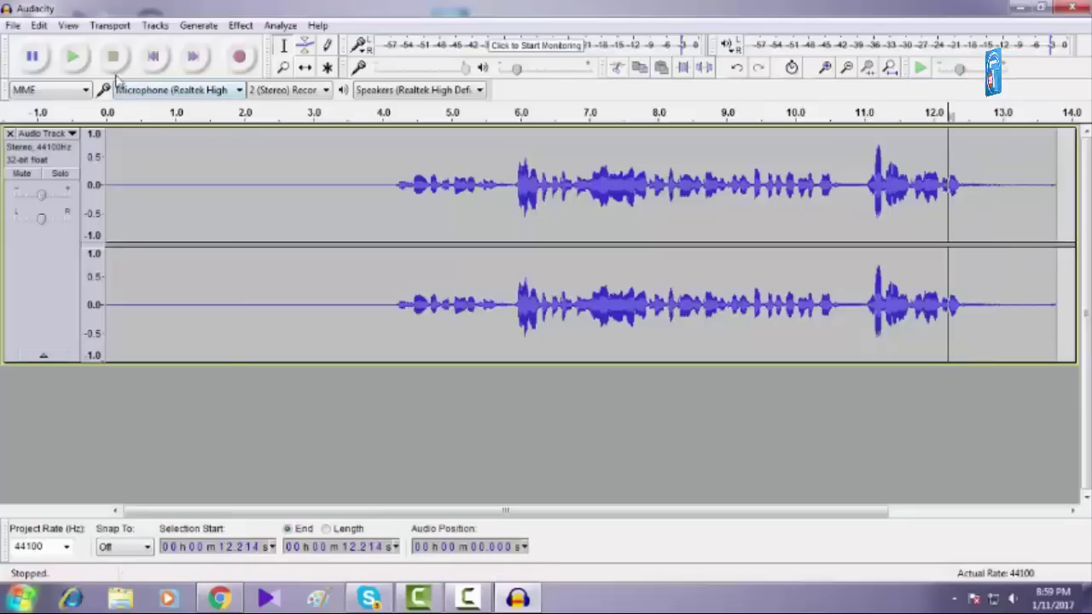
click(73, 57)
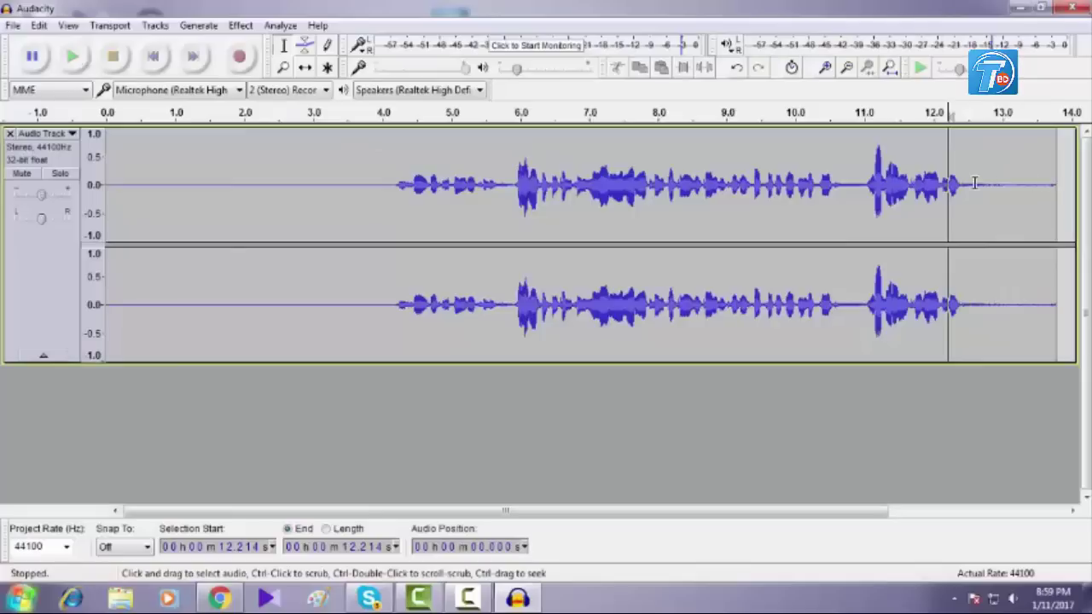
Capture a noise profile with Noise Reduction from the quiet ending, about 12.5 to 13.8 seconds.
drag(974, 182, 1056, 184)
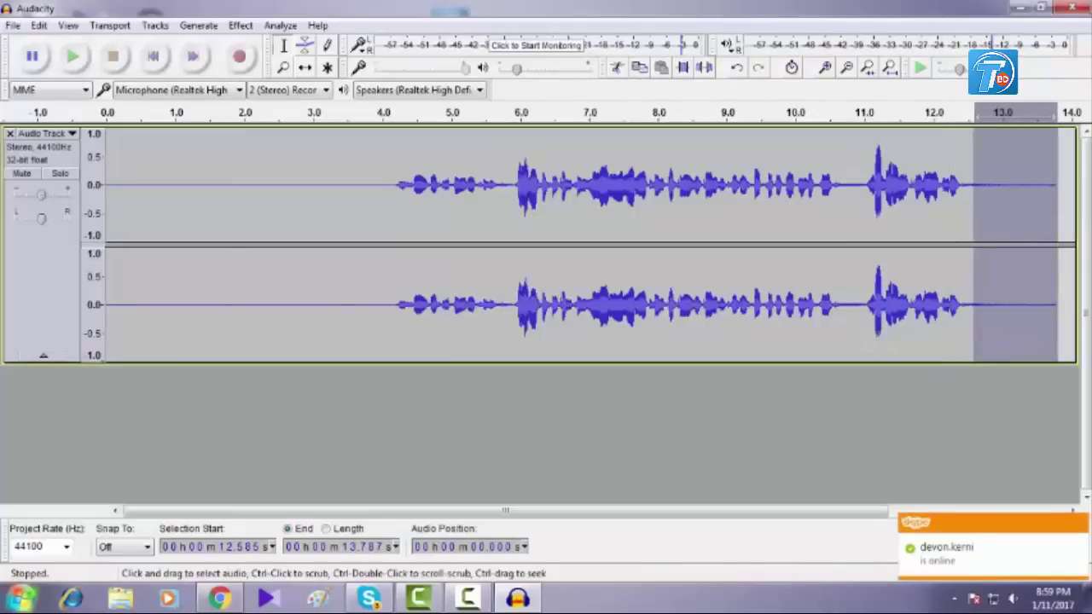
click(1016, 185)
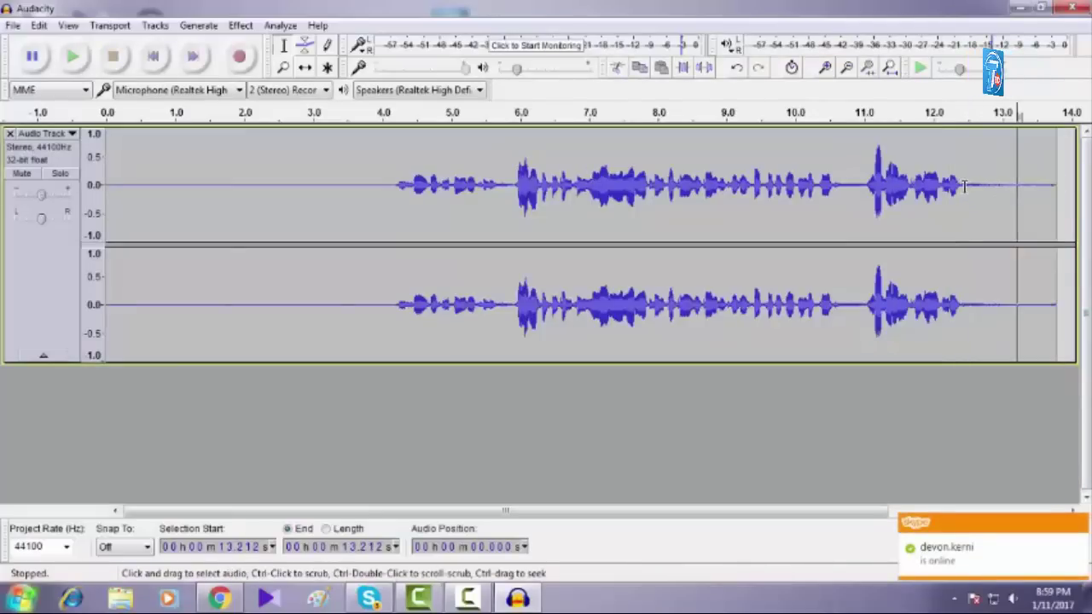
click(964, 186)
drag(964, 186, 1058, 194)
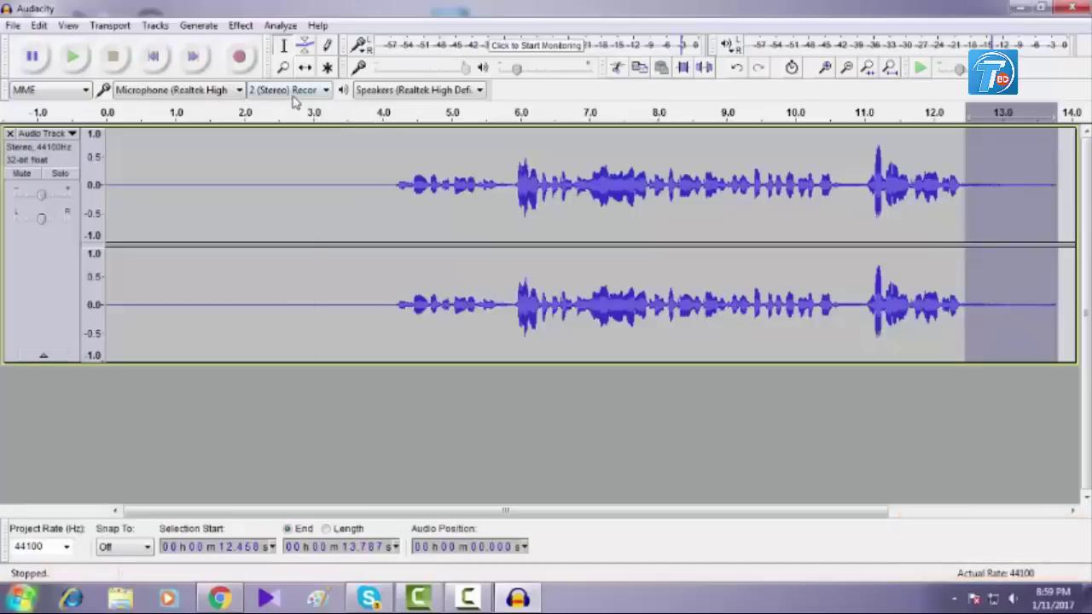
click(198, 26)
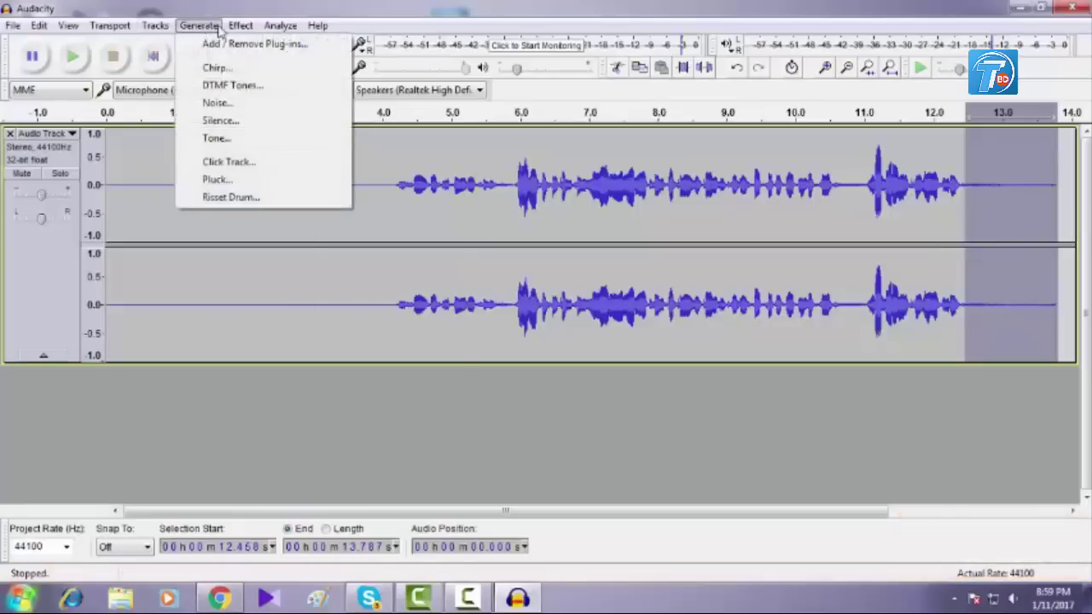
mouse_move(244, 27)
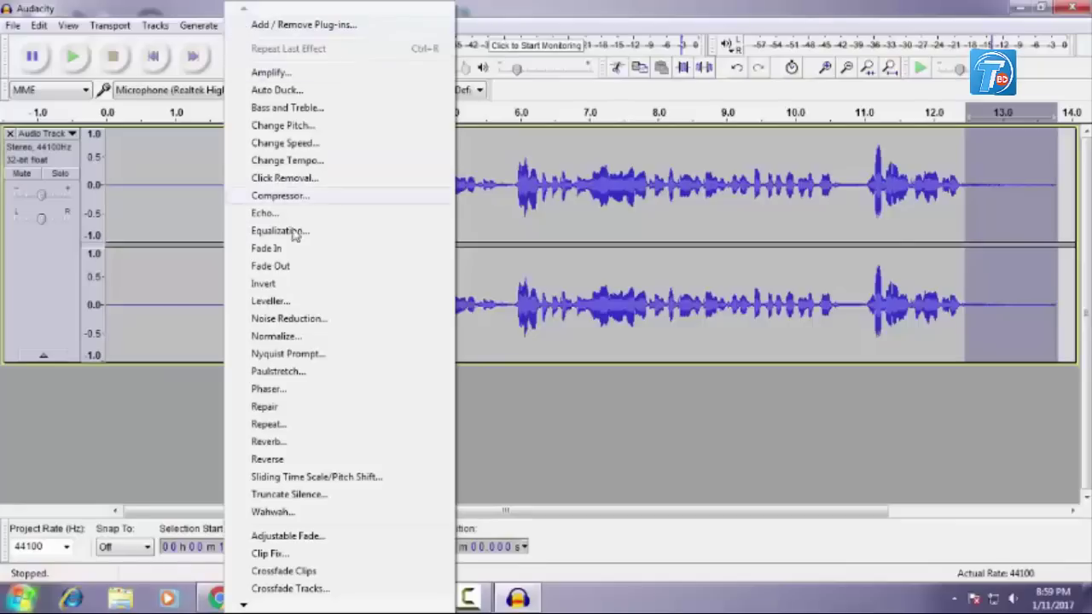
click(335, 319)
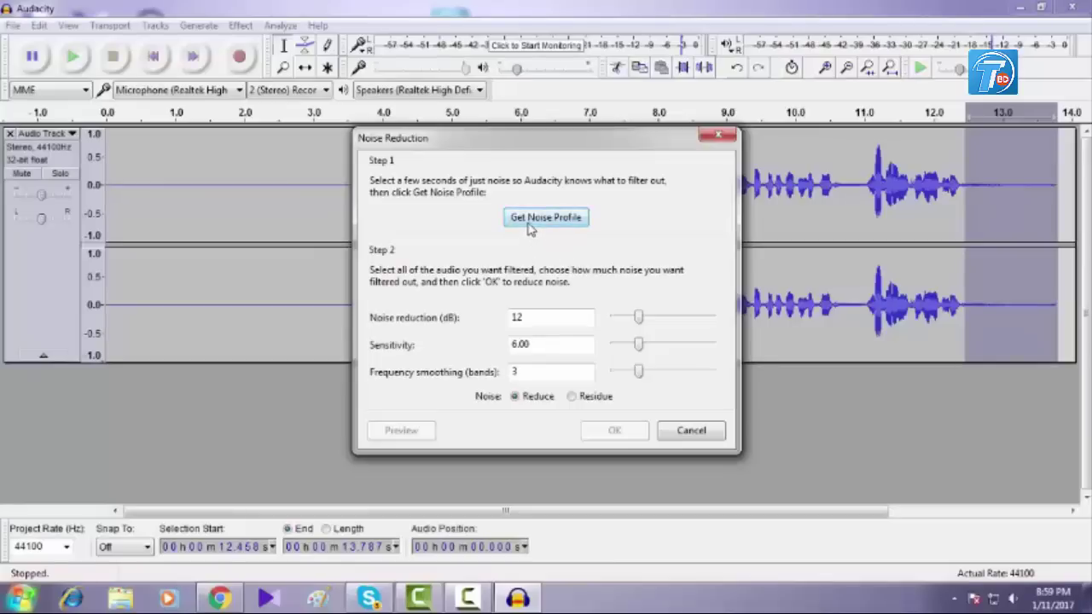
click(528, 218)
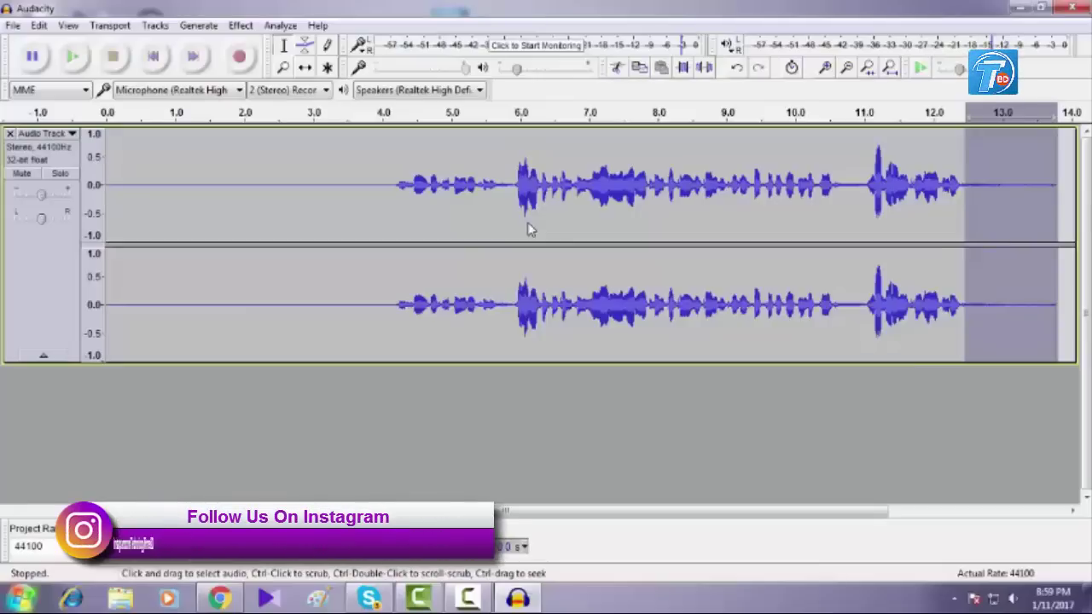
Apply Noise Reduction to the entire track with 12 dB reduction, sensitivity 6.00, frequency smoothing 3 bands and Reduce selected.
key(ctrl+a)
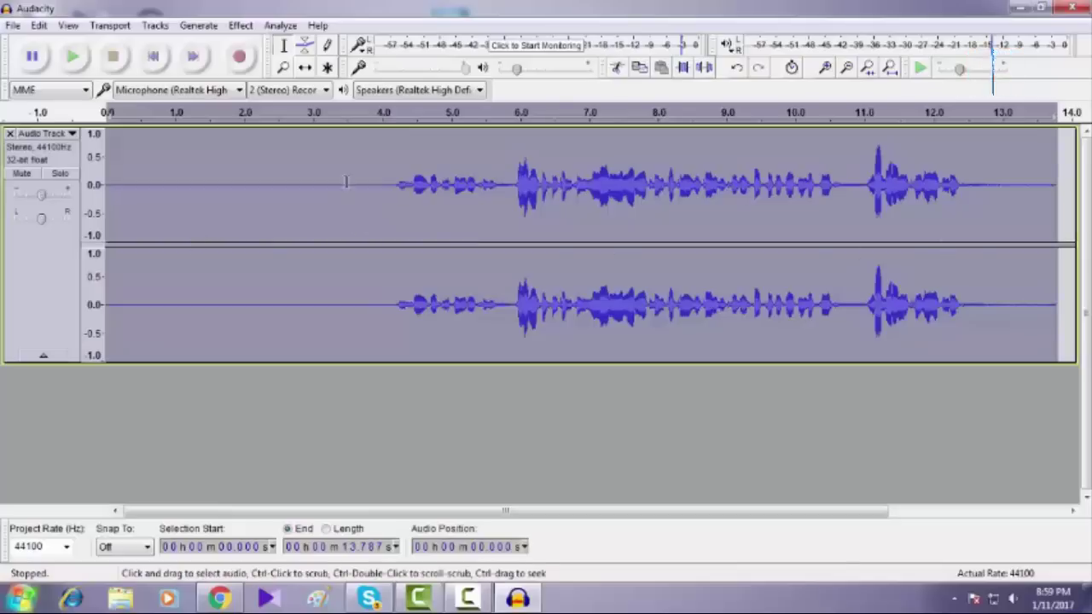
click(240, 25)
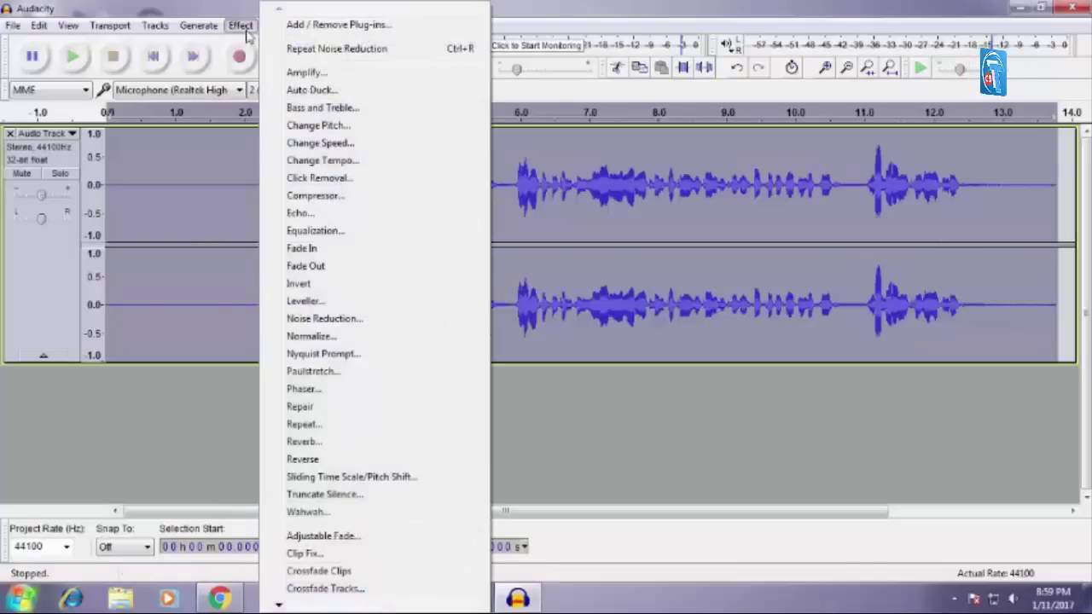
click(333, 318)
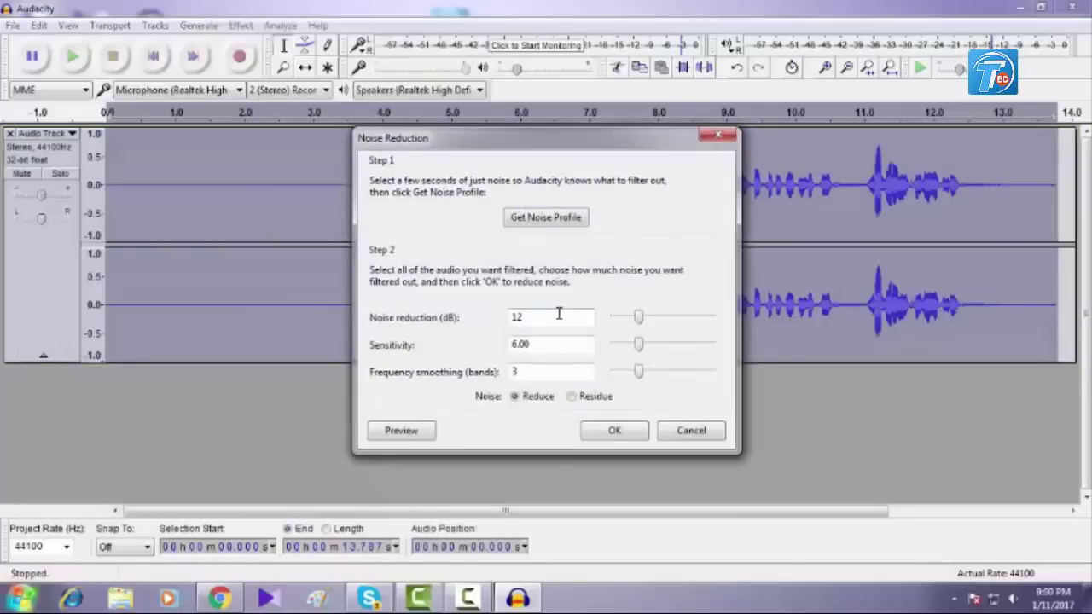
click(599, 432)
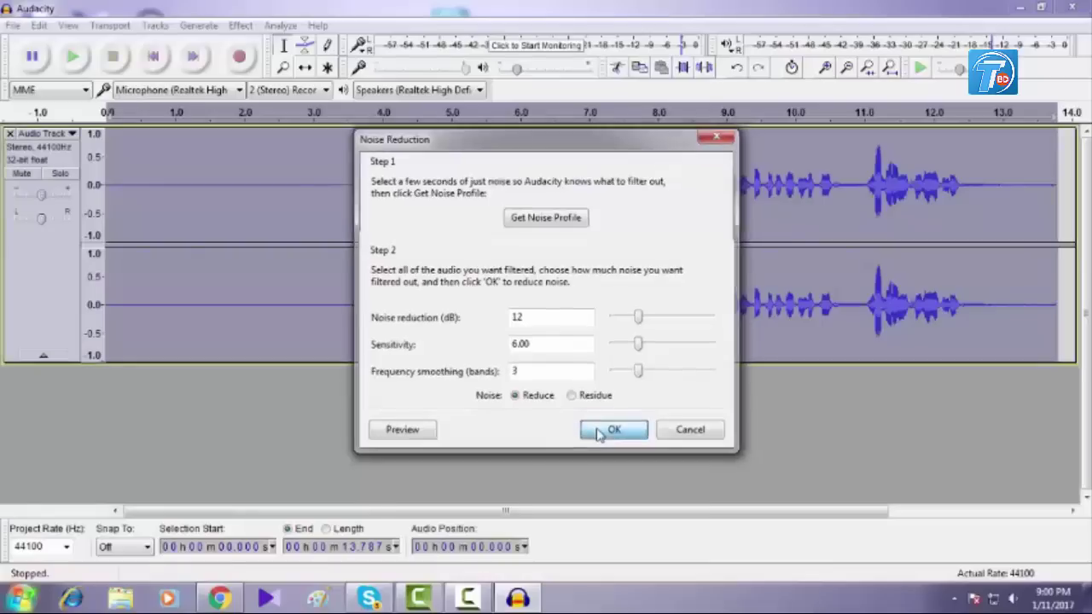
Check the cleaned ending of the track, then play the recording from about 0.5 seconds.
click(976, 191)
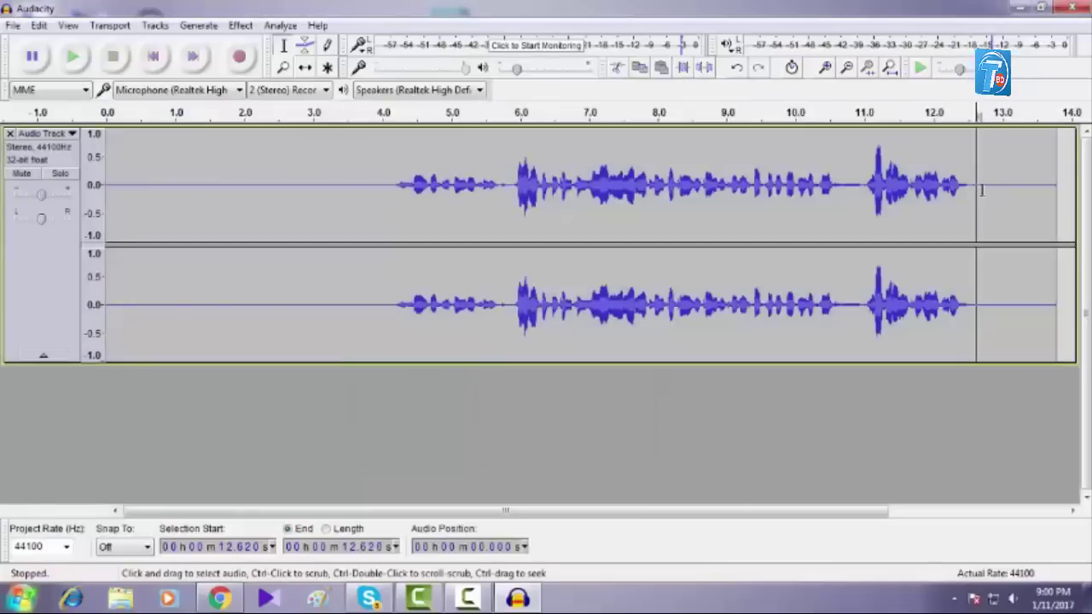
mouse_move(984, 189)
mouse_down()
mouse_move(1047, 190)
mouse_move(996, 195)
mouse_up()
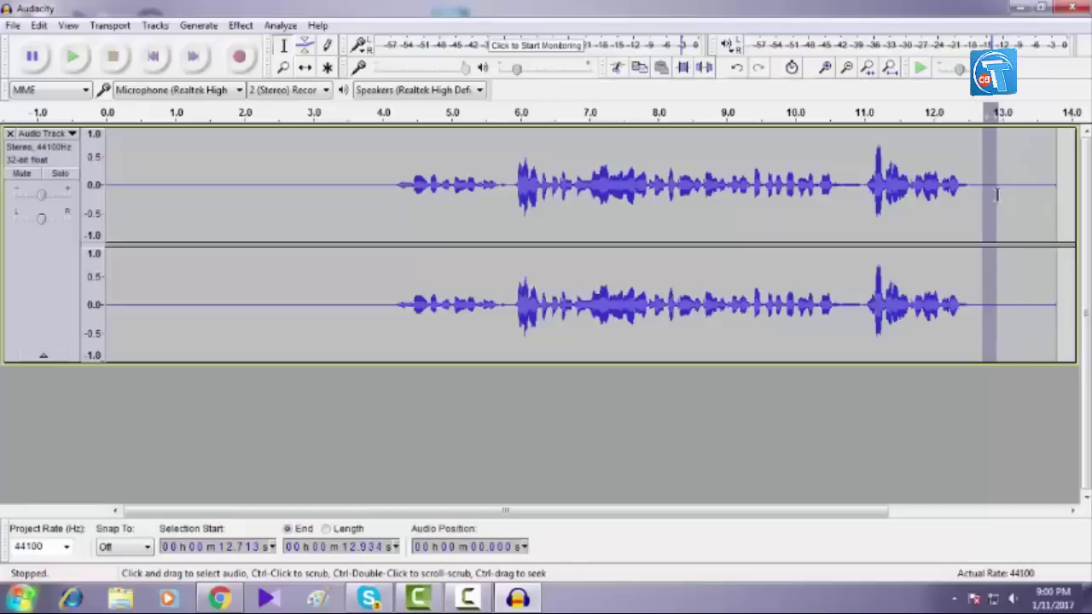
click(142, 198)
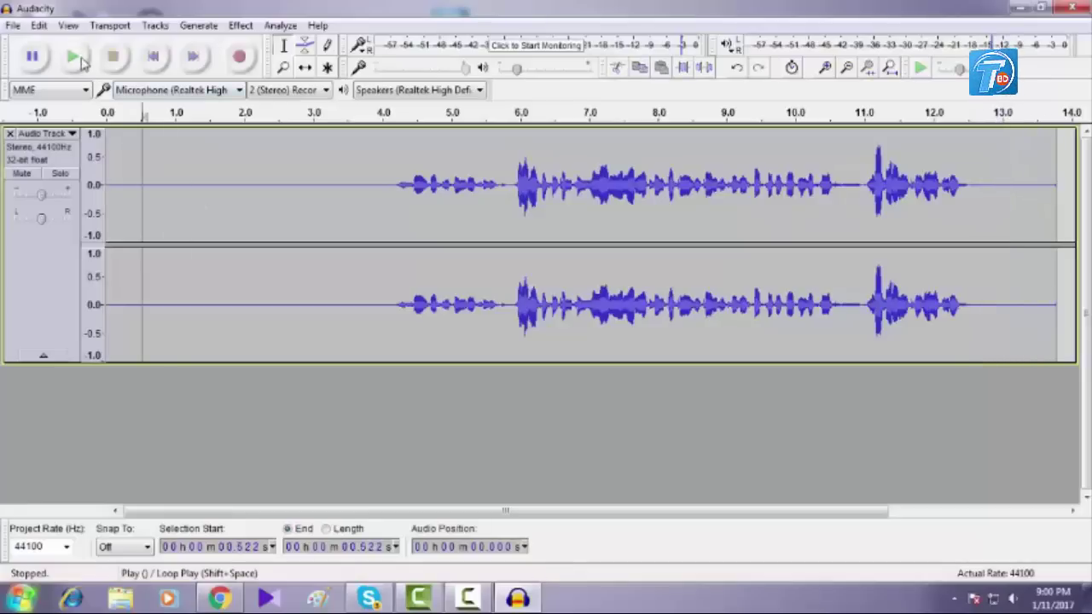
click(73, 57)
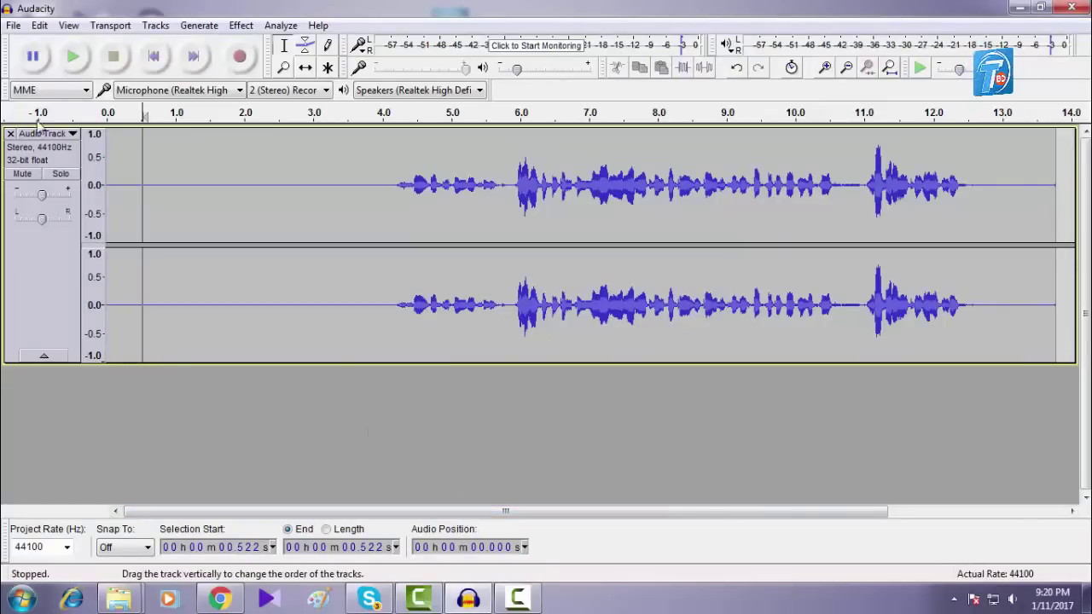
Export the audio to the Desktop under the file name voice as WAV (Microsoft) signed 16-bit PCM.
click(15, 26)
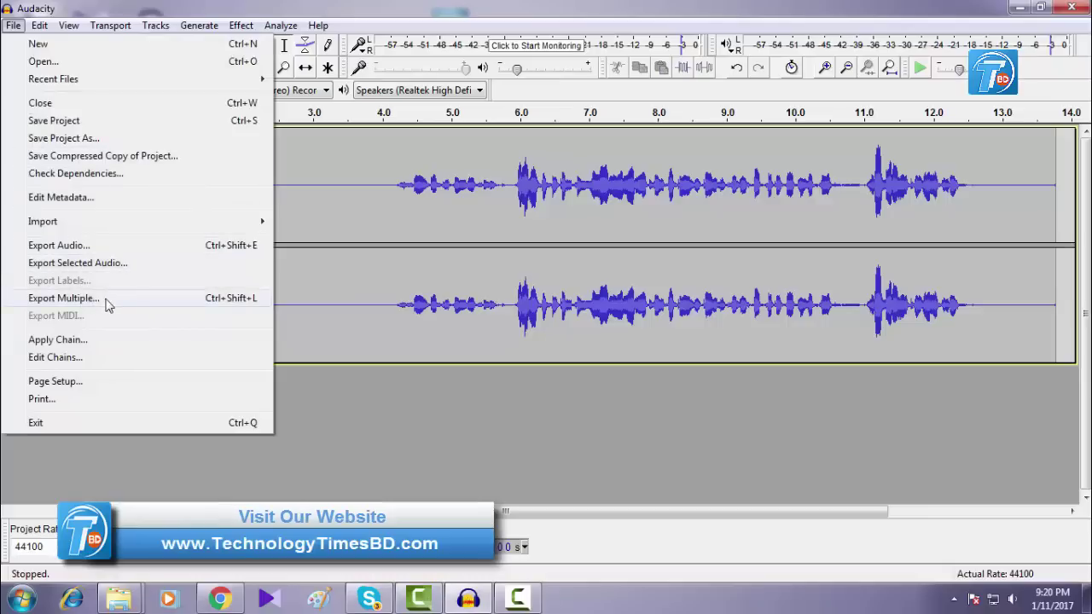
click(136, 247)
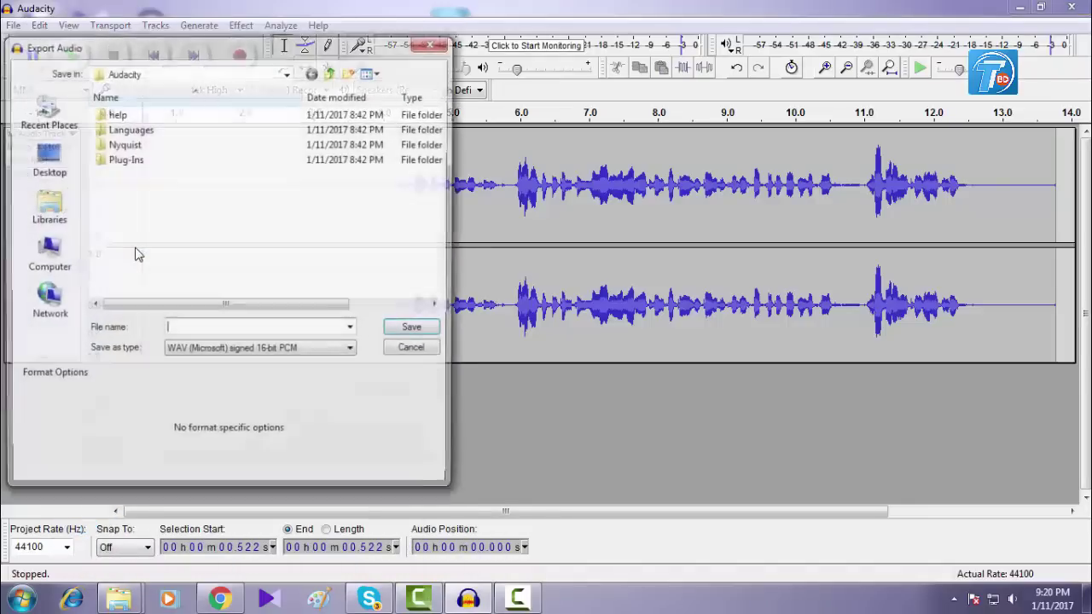
drag(128, 49, 309, 53)
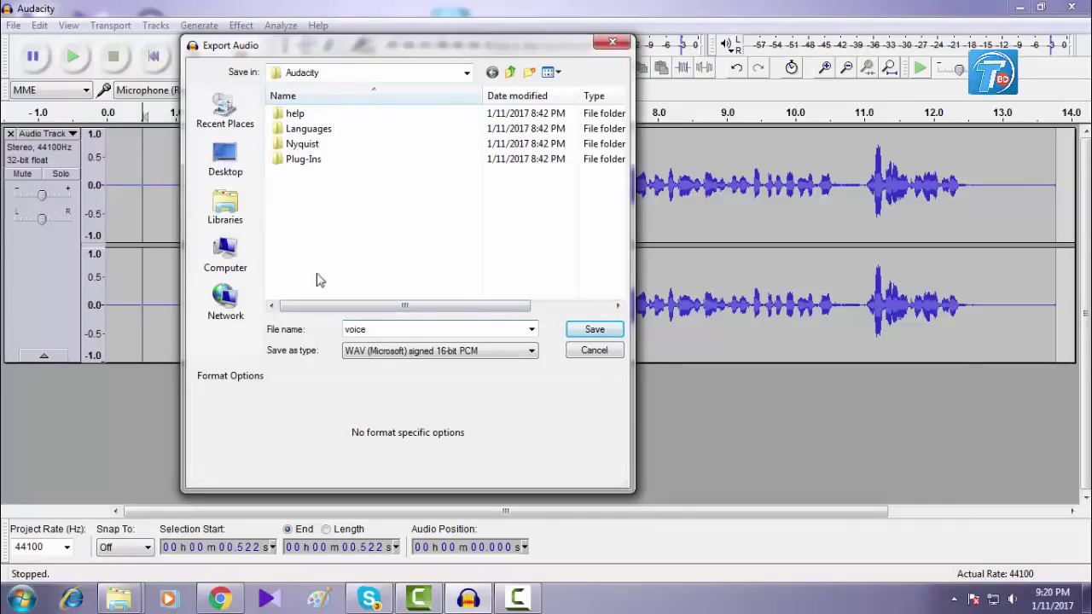
click(224, 162)
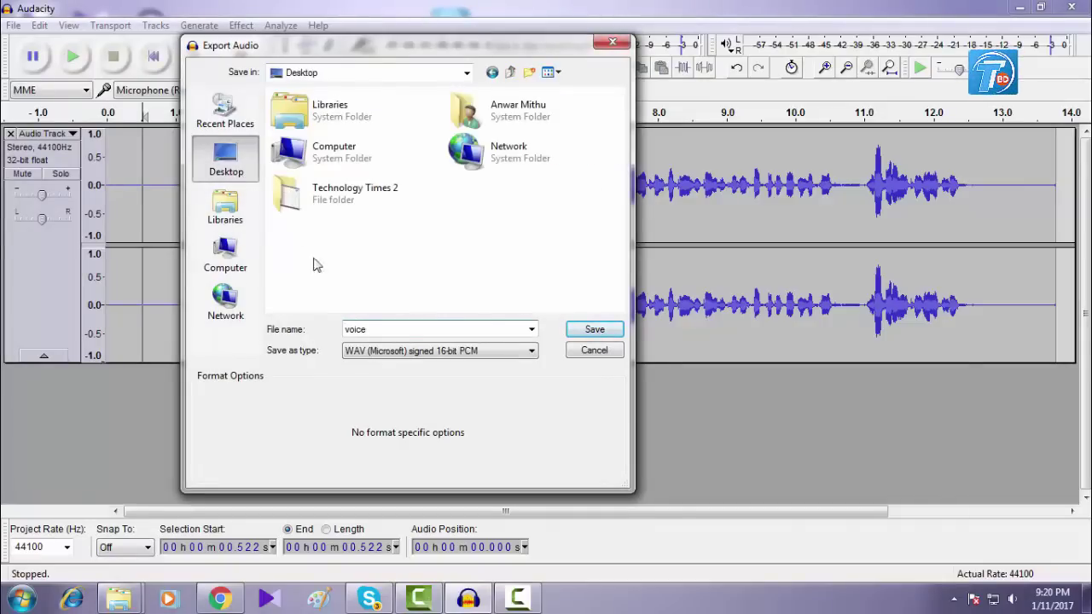
click(601, 330)
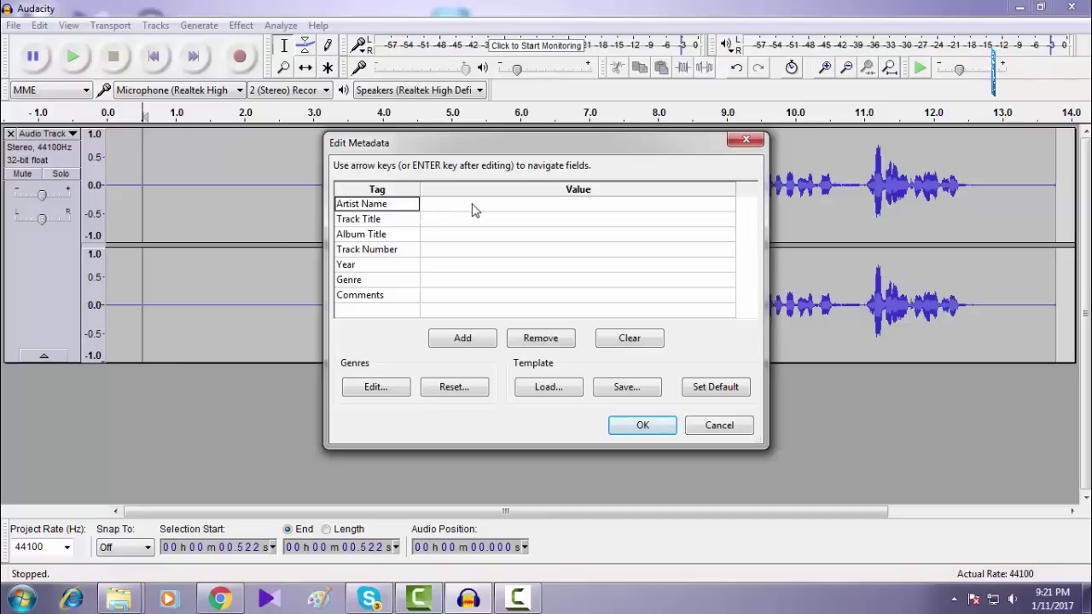
Leave the artist, title, year and other metadata tags blank and complete the export.
click(471, 206)
click(442, 224)
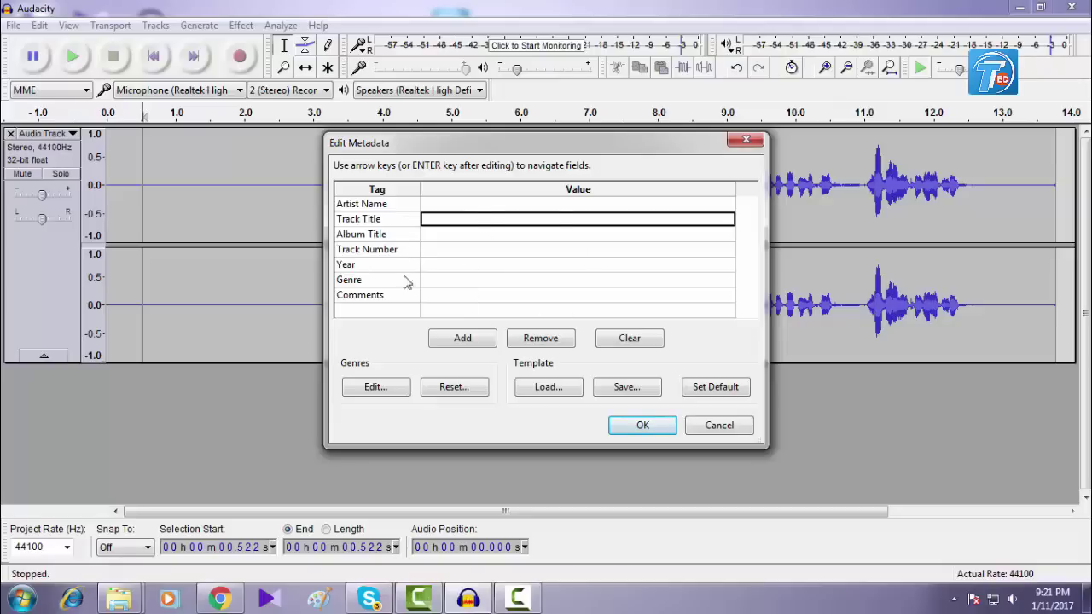
click(486, 267)
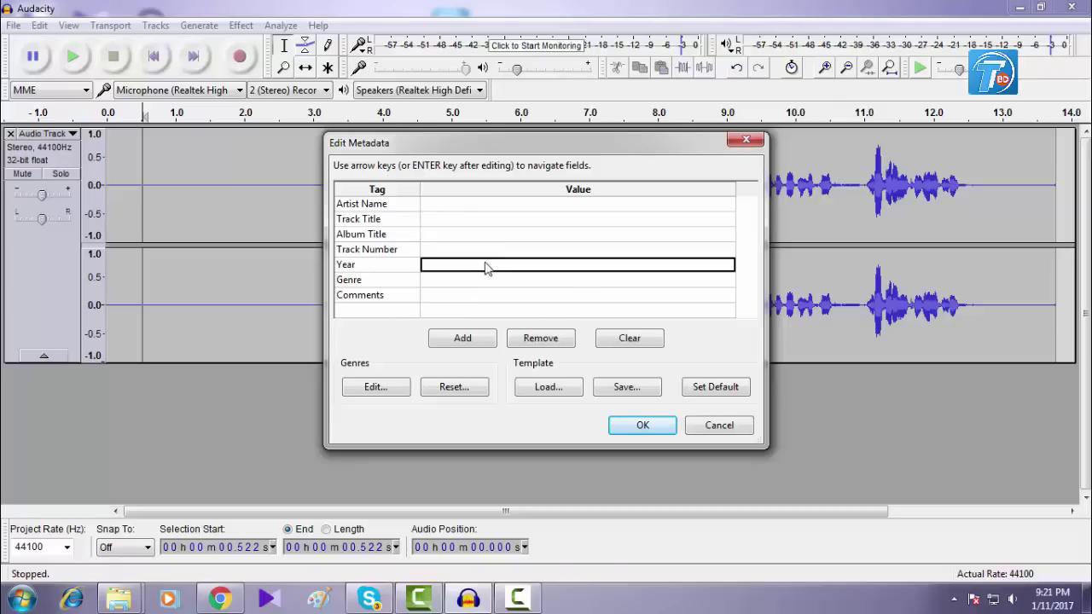
click(642, 426)
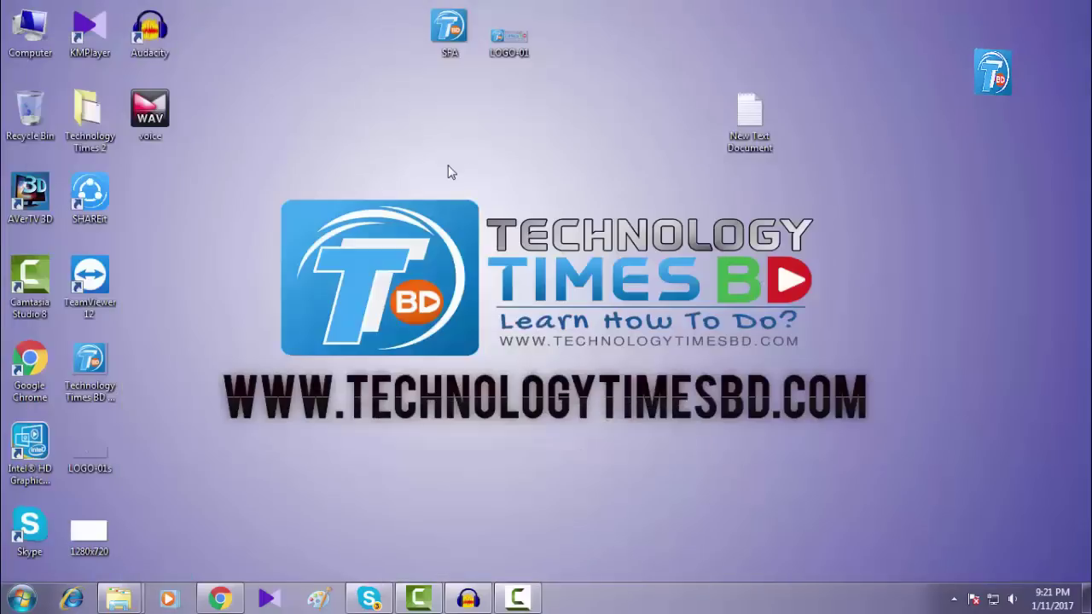
Open the exported voice WAV file from the desktop in KMPlayer to listen to it.
double_click(165, 125)
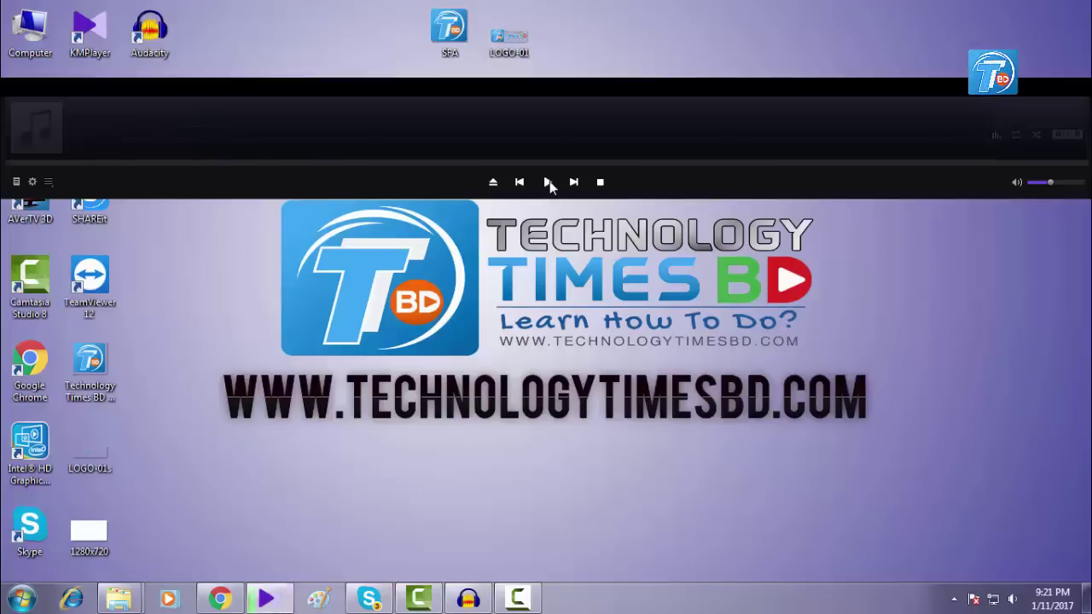
drag(549, 88, 549, 84)
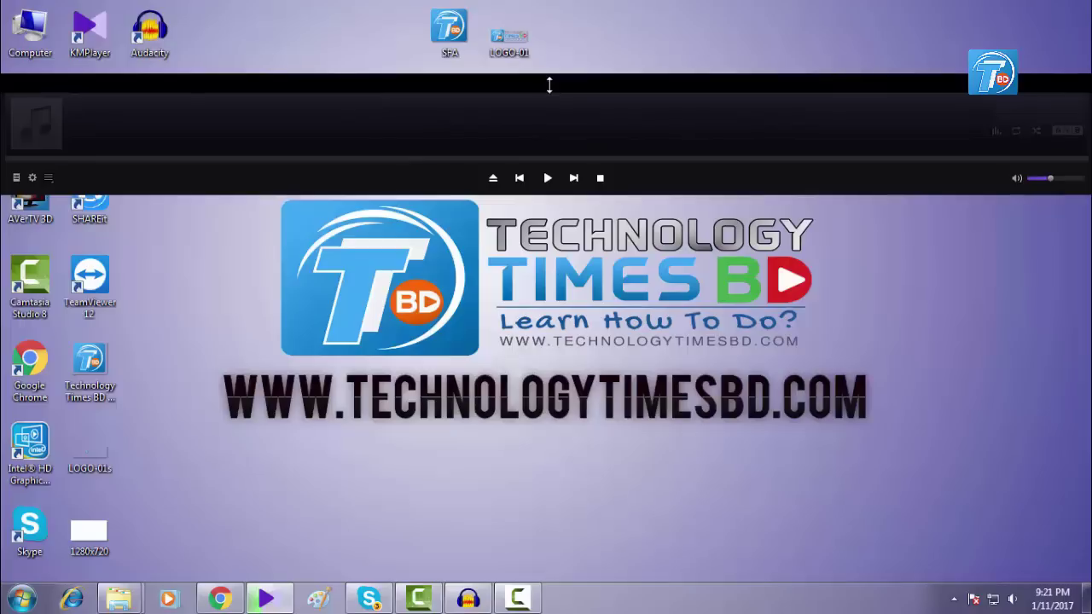
drag(692, 85, 640, 102)
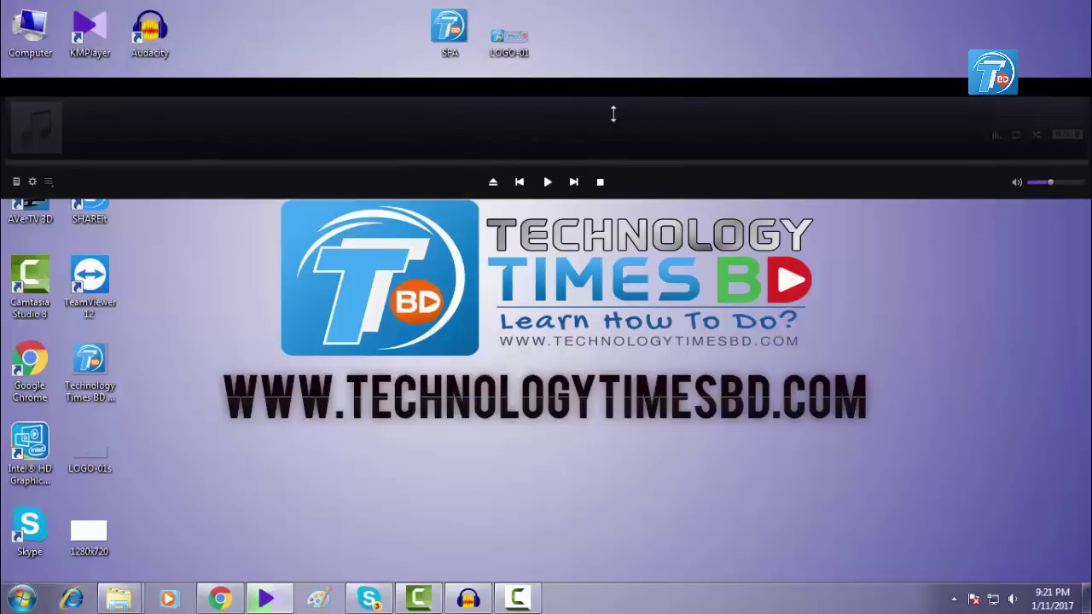